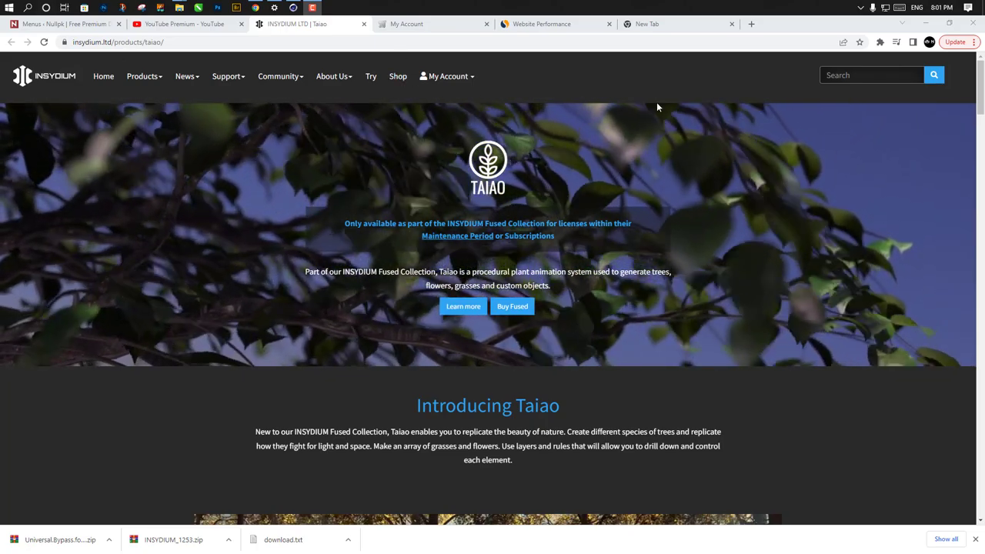
Look through the Taiao product page, from the introduction to the customer quotes, and return to its start
scroll(527, 314, "down", 10)
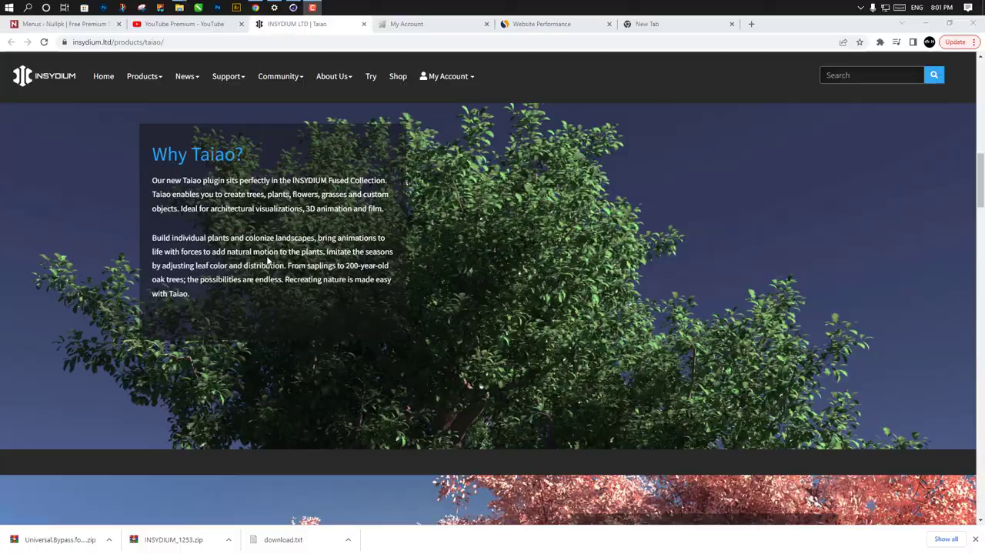
scroll(267, 261, "down", 12)
scroll(267, 261, "up", 8)
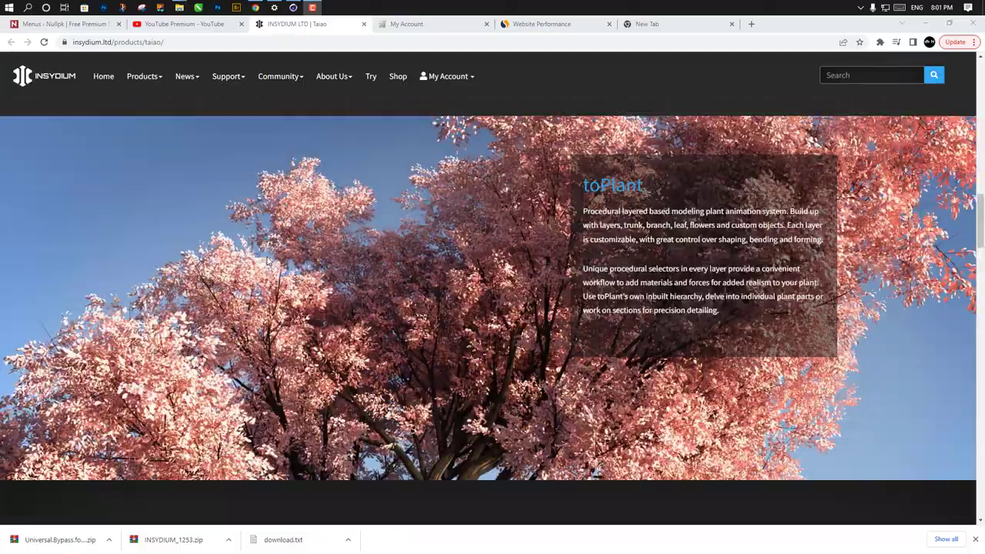
scroll(267, 262, "down", 15)
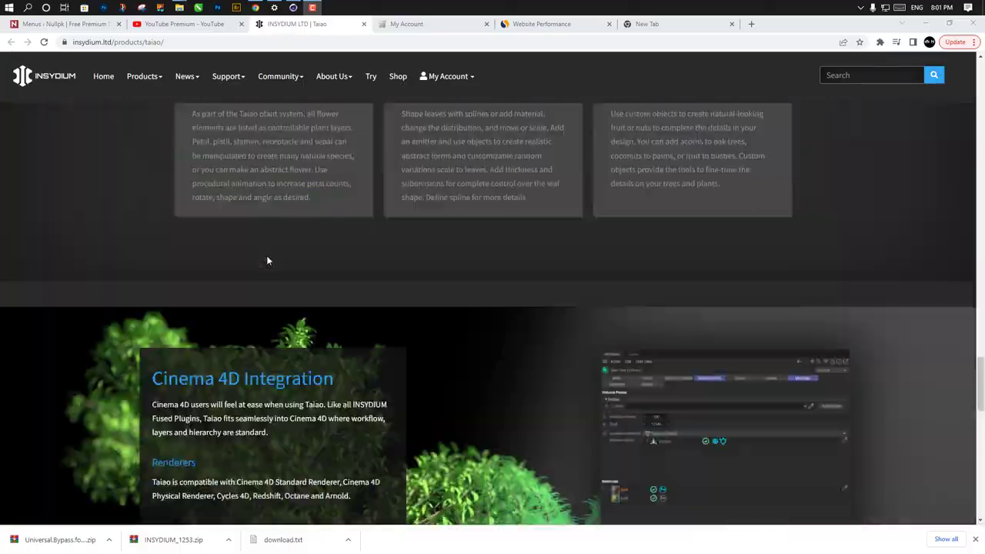
scroll(266, 259, "down", 10)
scroll(268, 260, "up", 3)
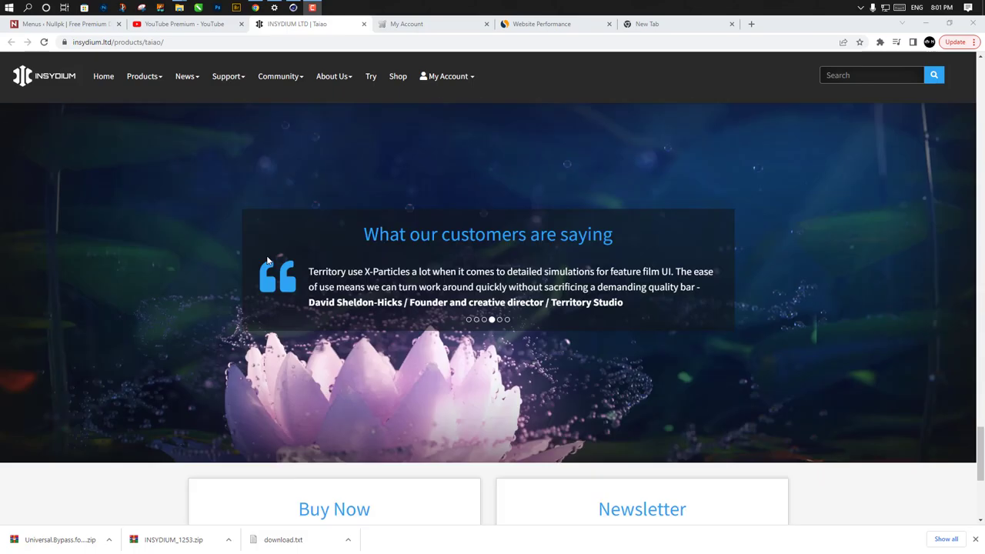
scroll(267, 261, "up", 20)
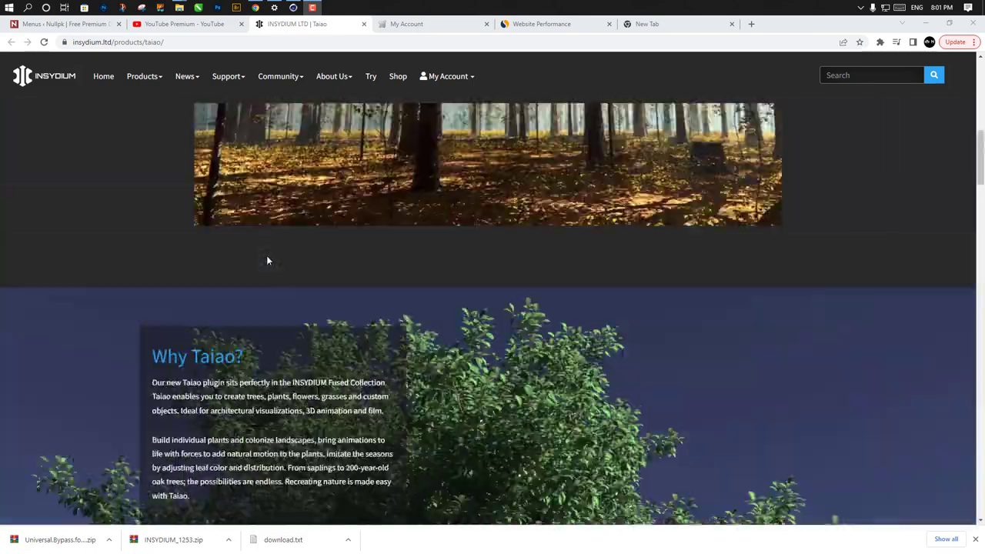
scroll(267, 261, "up", 5)
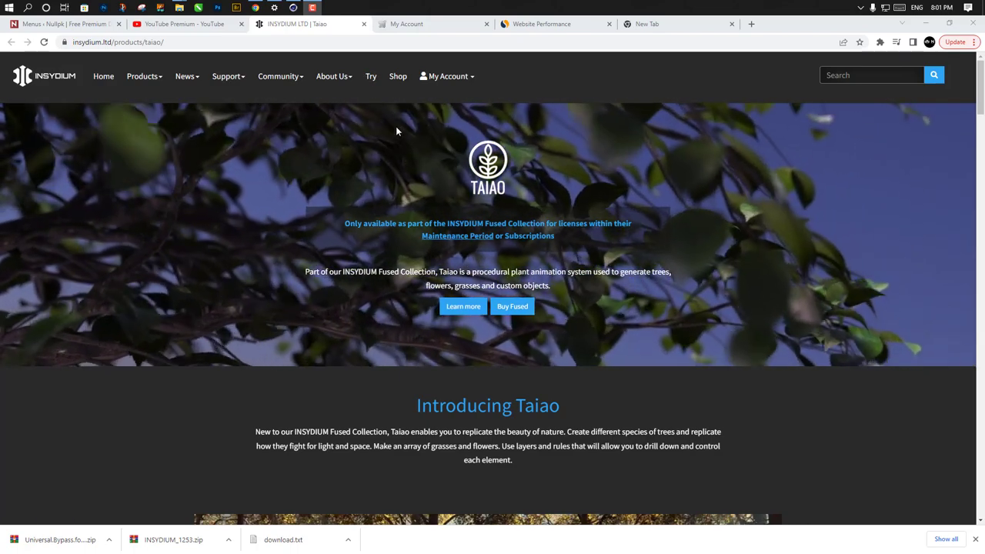
Switch to Cinema 4D and check which INSYDIUM plugins are installed, including TerraformFX, Taiao and MeshTools
left_click(293, 8)
left_click(413, 47)
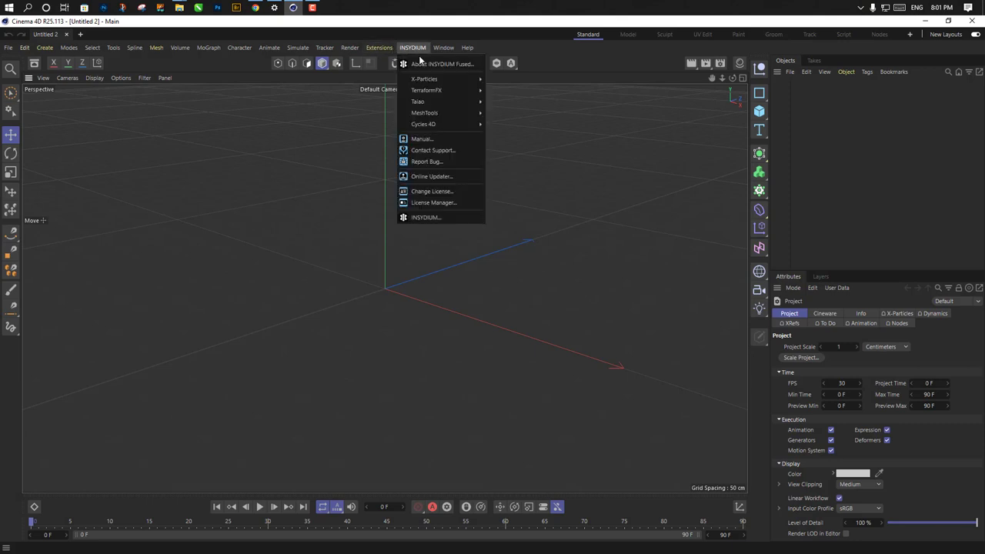
mouse_move(460, 90)
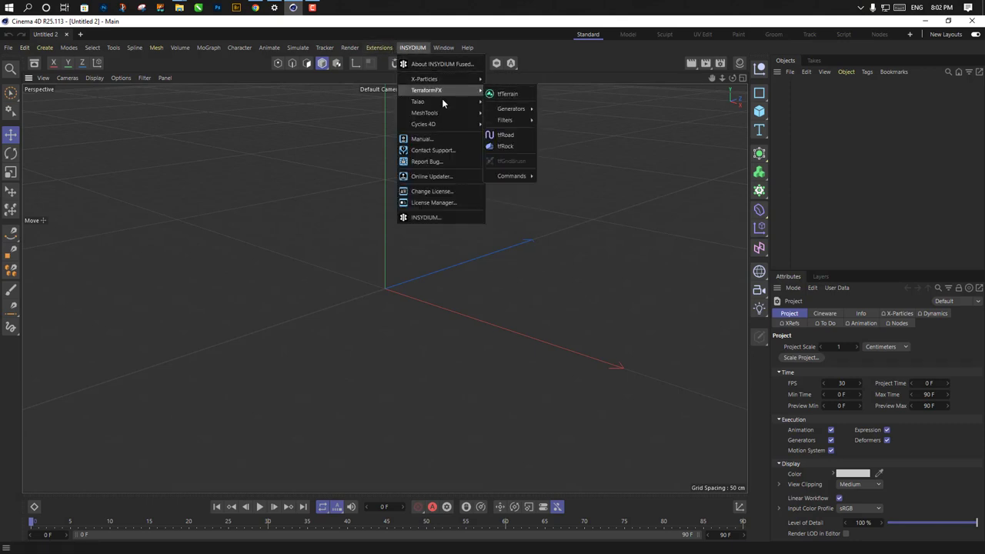
mouse_move(412, 114)
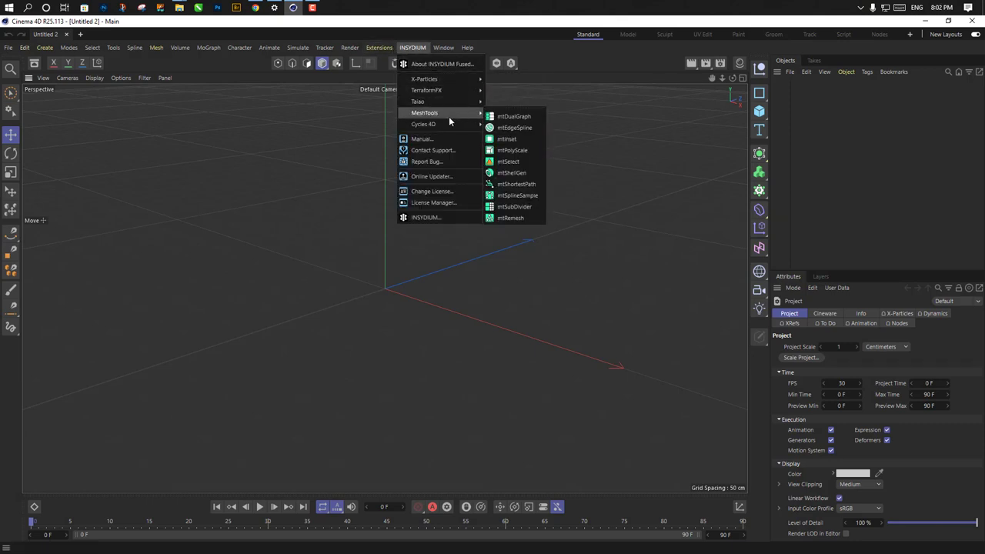
mouse_move(288, 7)
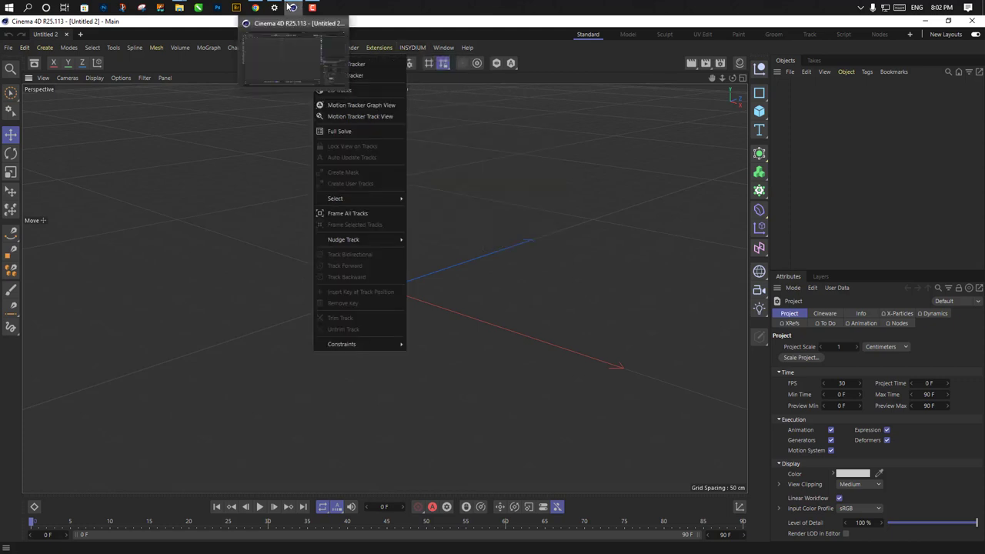
left_click(138, 204)
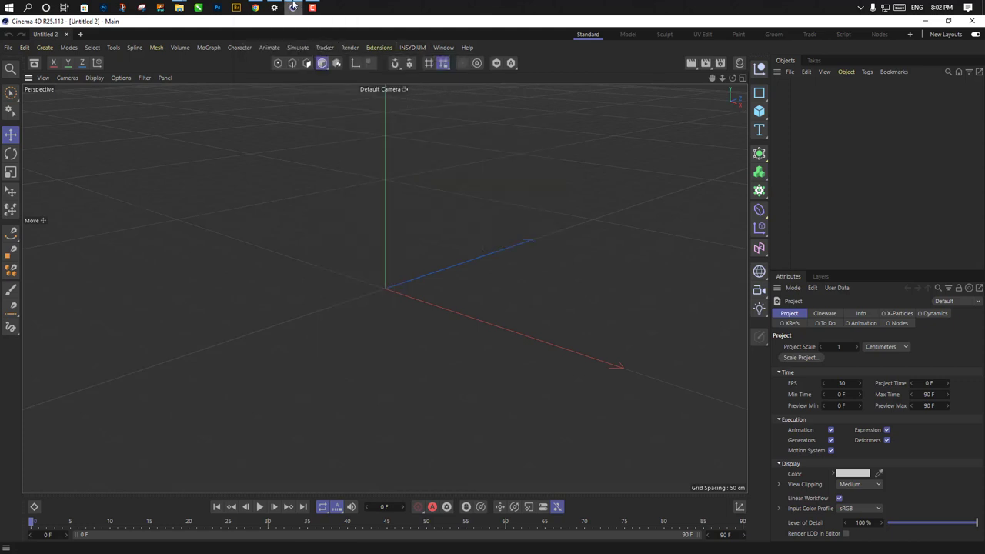
mouse_move(311, 5)
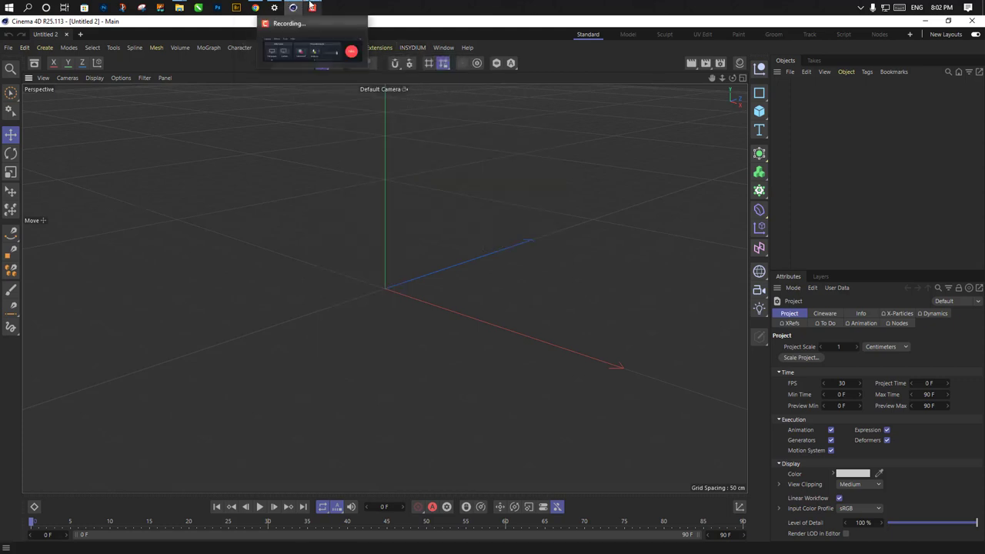
Switch to the browser, log out of the INSYDIUM account and close the open license dialog on the account page
left_click(260, 8)
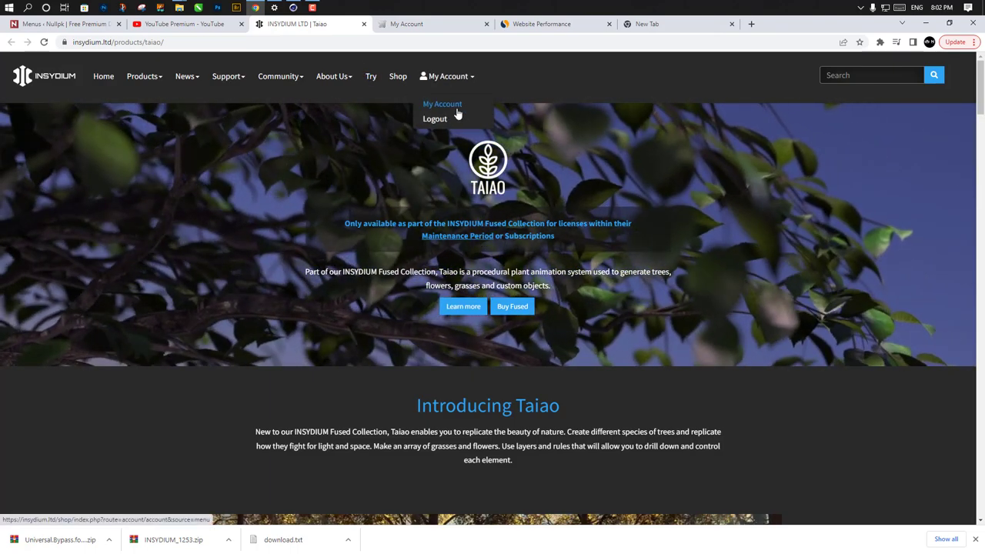
left_click(437, 118)
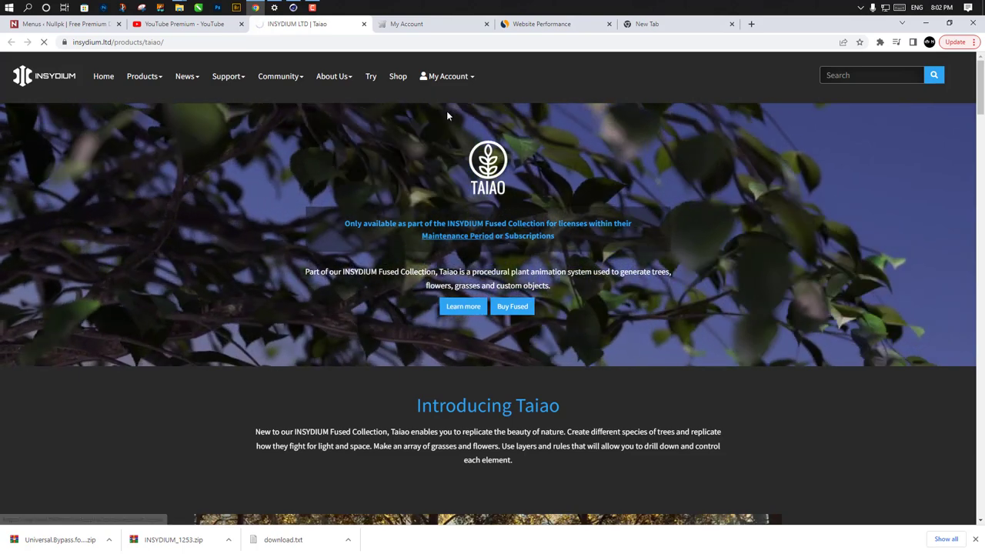
left_click(407, 24)
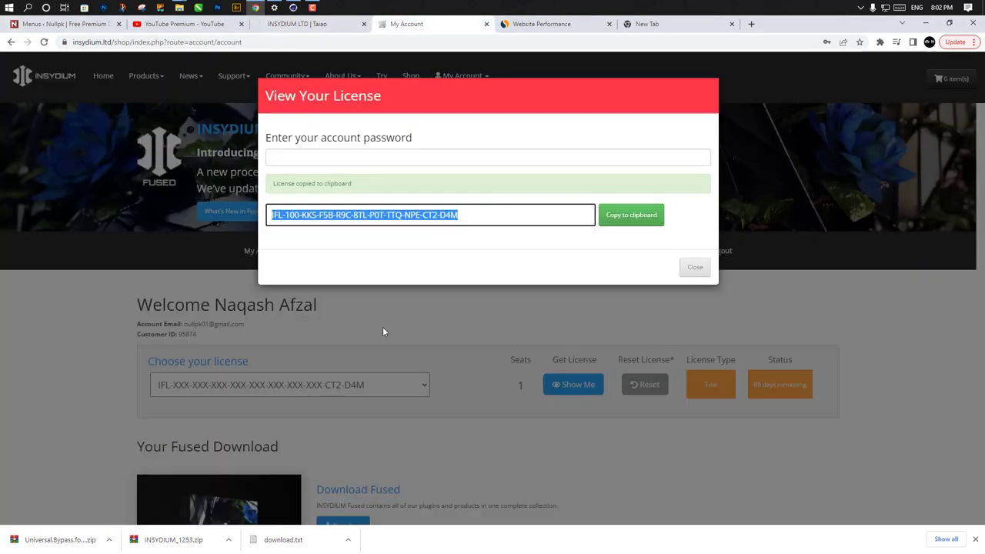
left_click(695, 269)
Read the INSYDIUM Fused trial restrictions and requirements on the Try page, and open the customer account login page
left_click(308, 25)
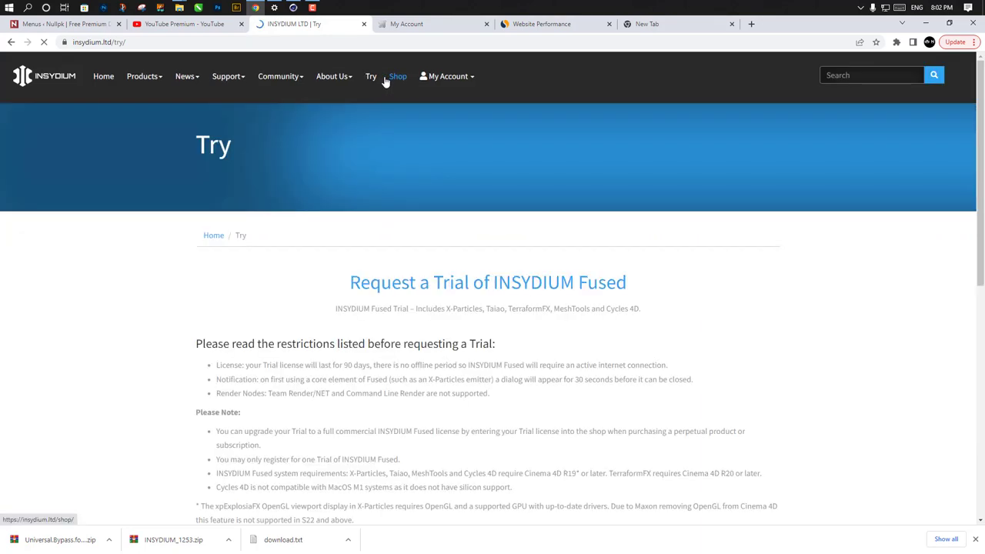
scroll(432, 191, "down", 5)
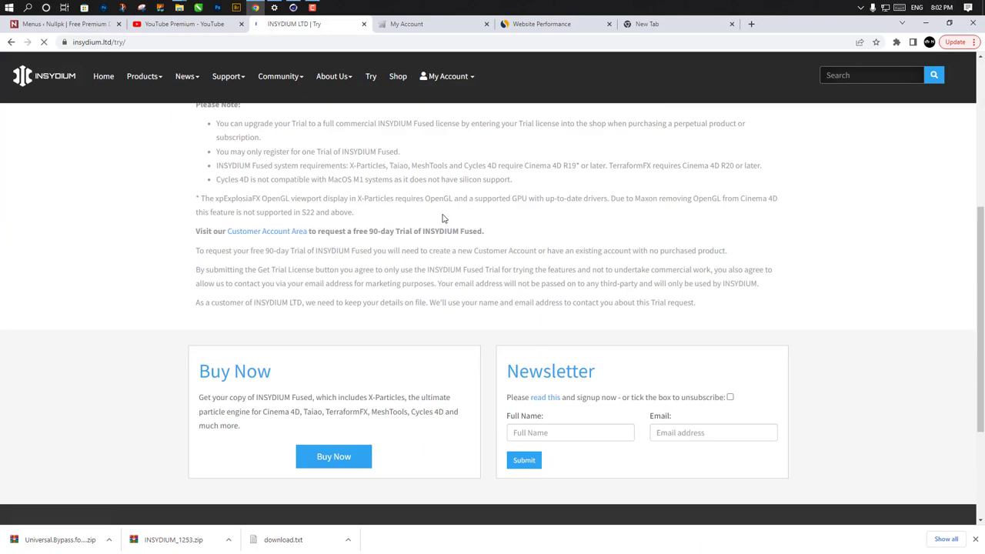
scroll(500, 296, "up", 1)
scroll(423, 300, "up", 3)
scroll(250, 345, "down", 1)
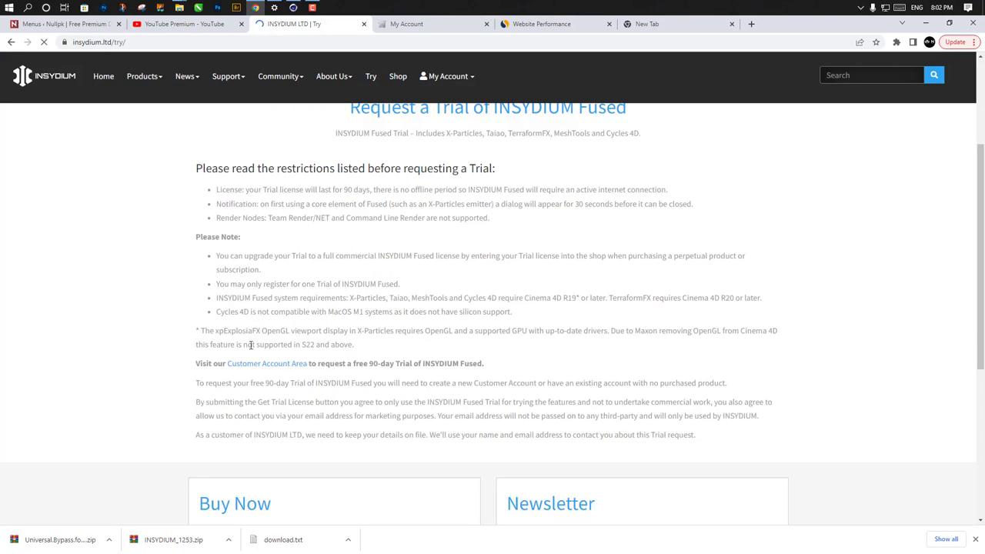
scroll(252, 370, "up", 3)
mouse_move(440, 74)
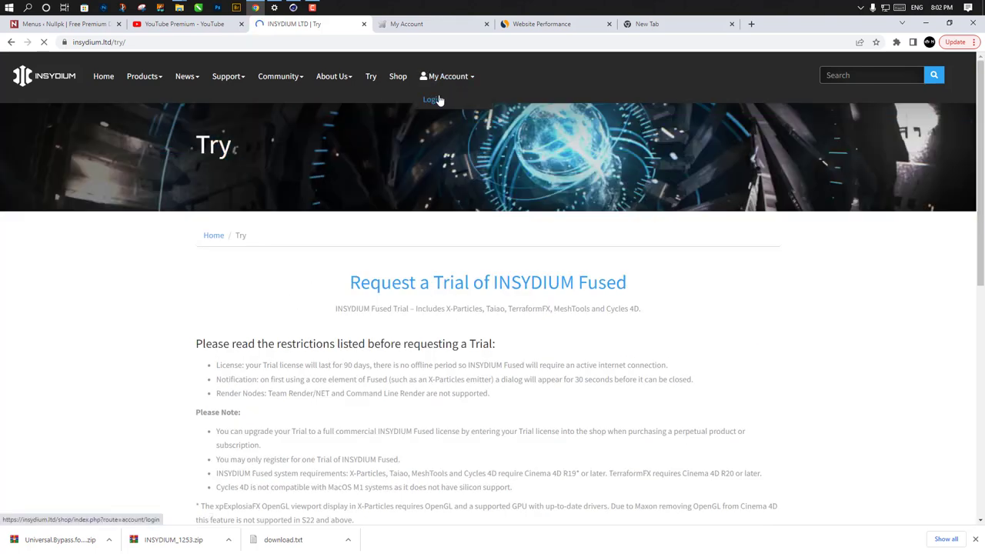
left_click(433, 99)
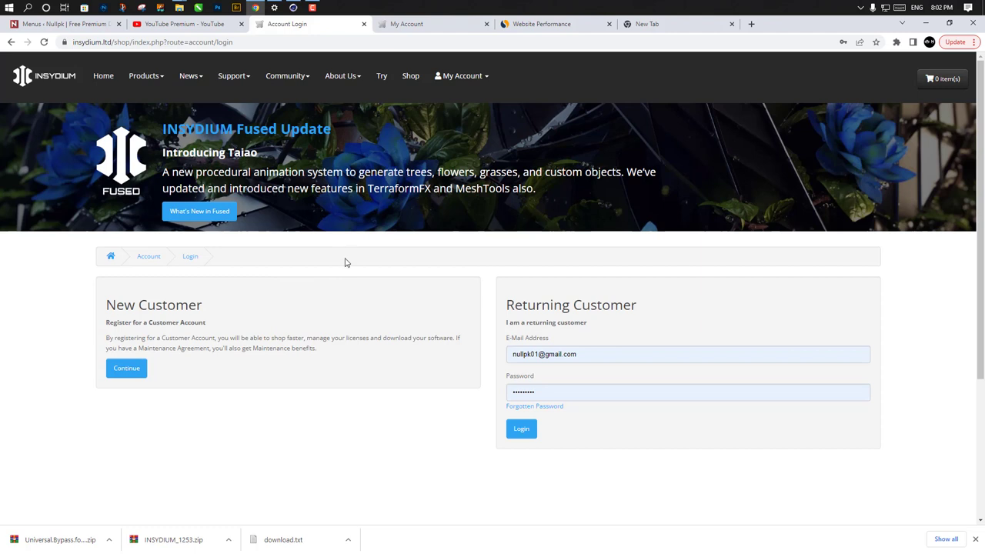
Switch to Cinema 4D, detach the Taiao command list as a floating palette and dock it beside the viewport
left_click(292, 6)
left_click(411, 48)
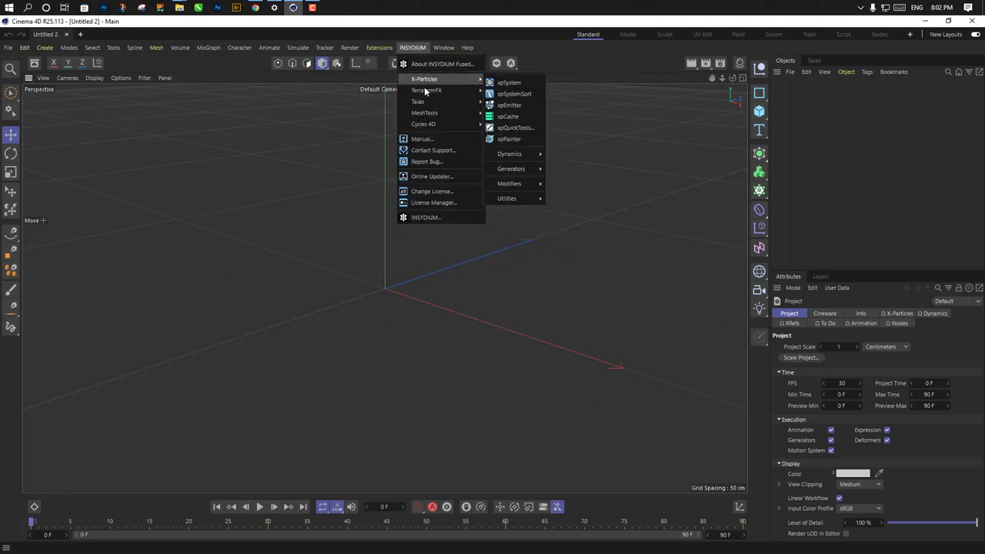
mouse_move(452, 102)
left_click(520, 98)
left_click_drag(520, 100, 687, 77)
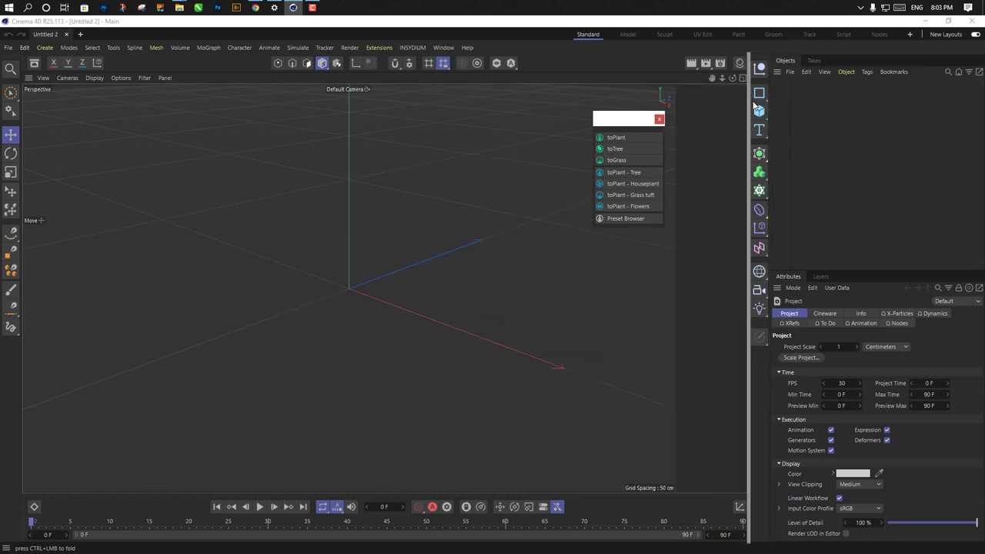
Change the docked Taiao palette to a larger icon size
right_click(701, 77)
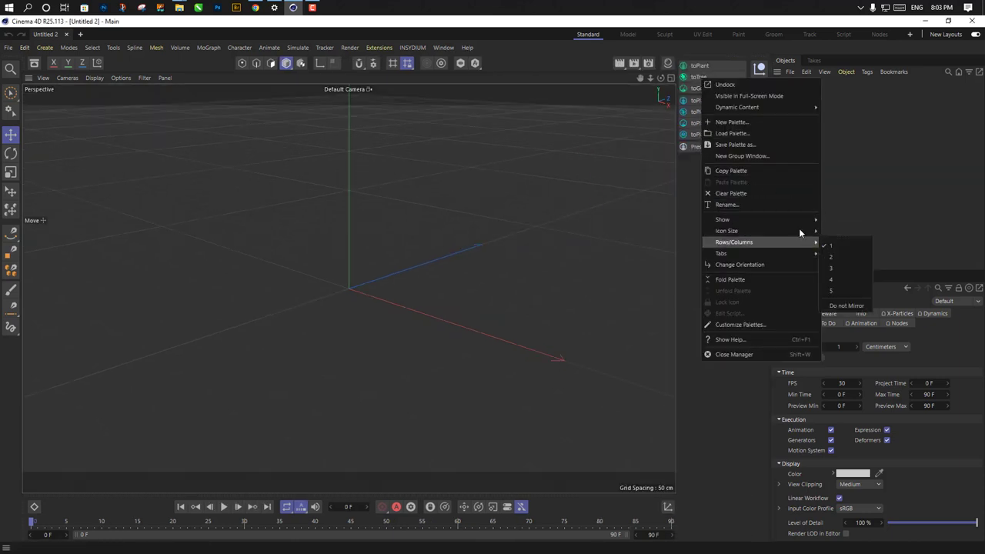
mouse_move(796, 231)
left_click(841, 252)
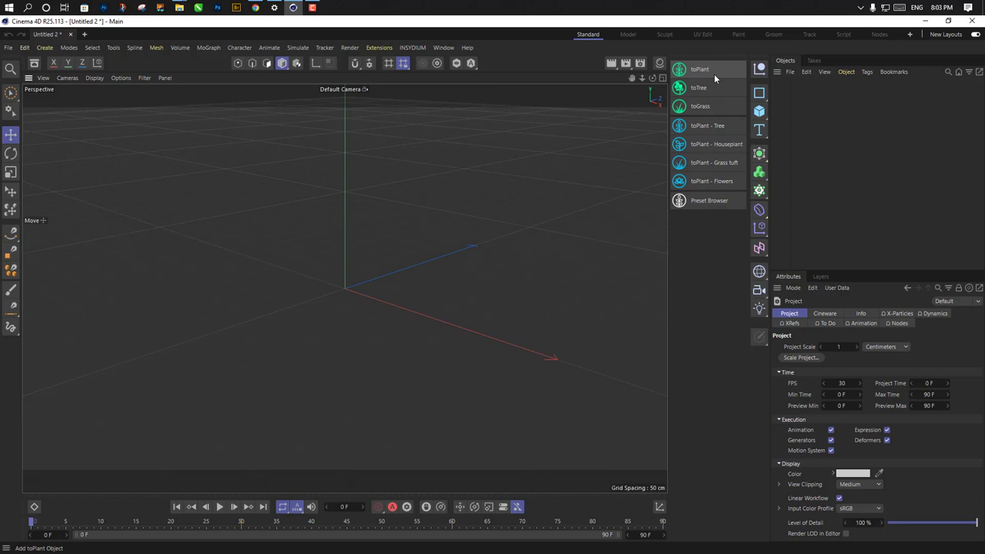
Open the Taiao Preset Browser and look through all plant presets in the Flowers category
left_click(702, 201)
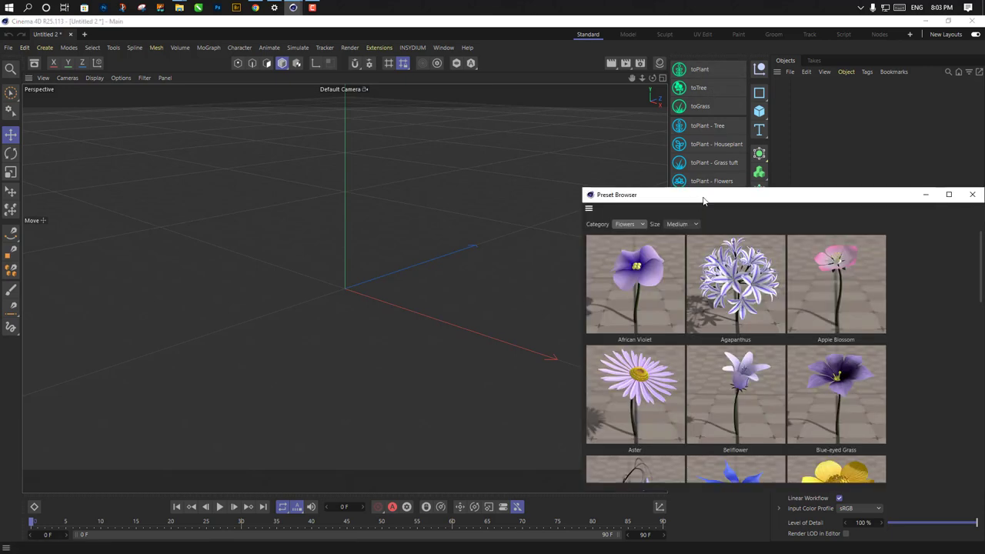
left_click_drag(790, 205, 522, 139)
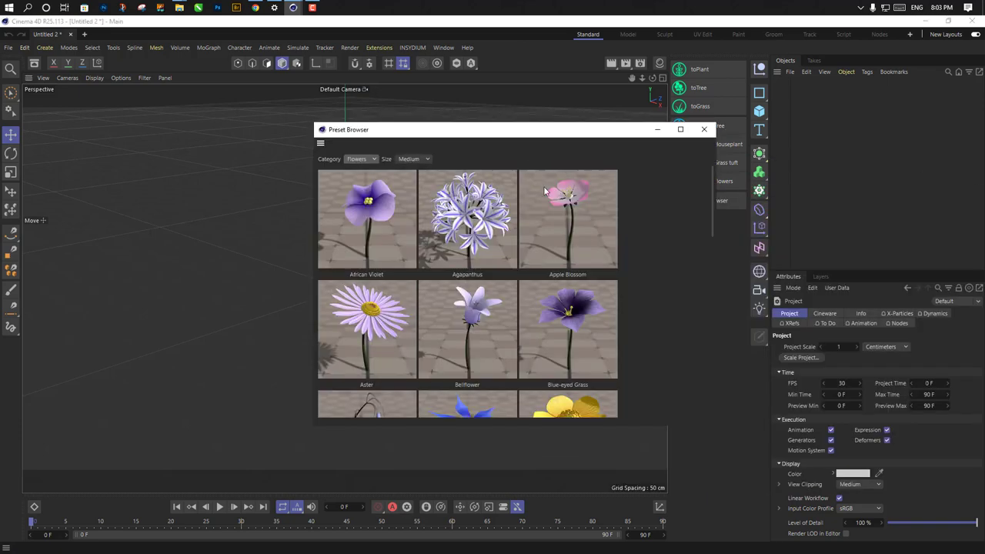
left_click(358, 159)
left_click(357, 181)
left_click(358, 160)
left_click(363, 169)
scroll(518, 296, "down", 3)
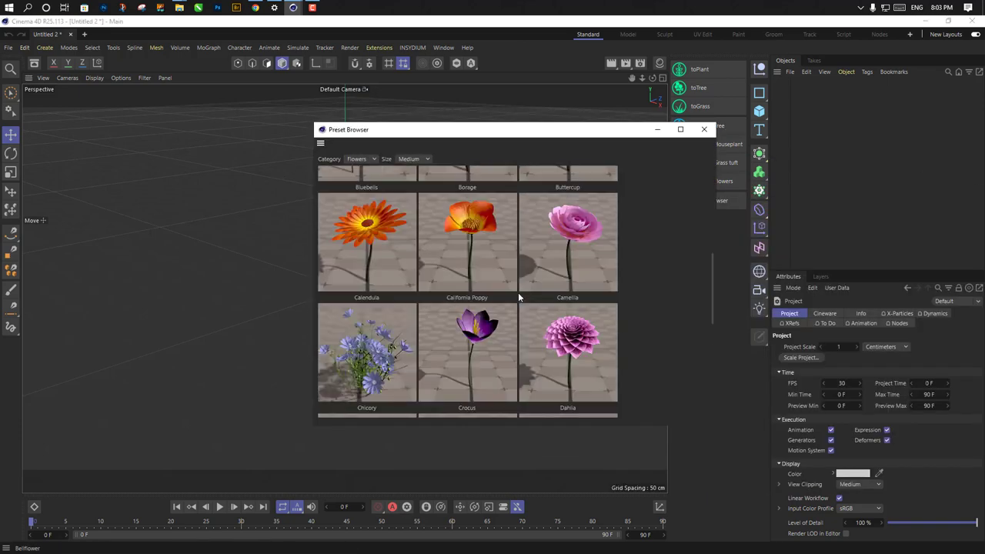
scroll(519, 296, "down", 5)
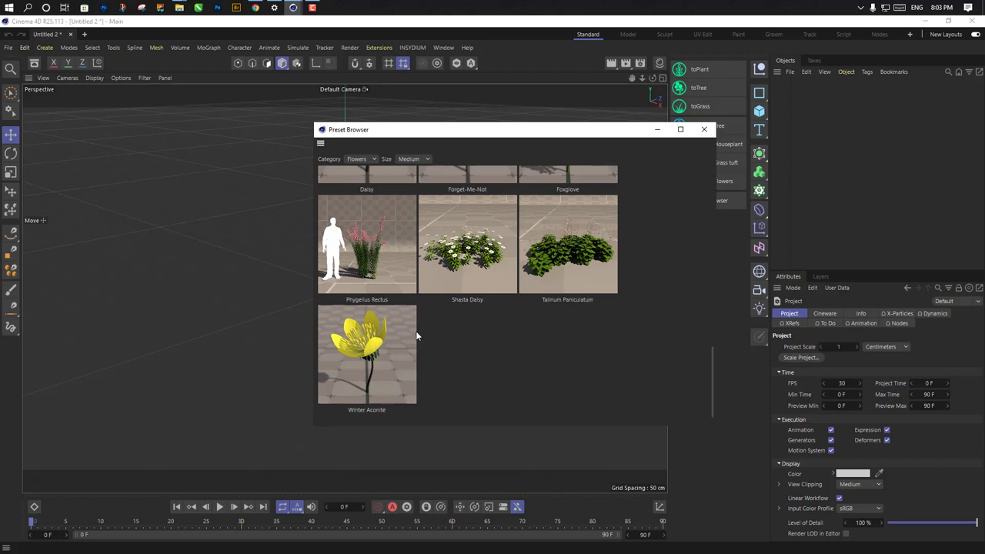
scroll(417, 335, "up", 8)
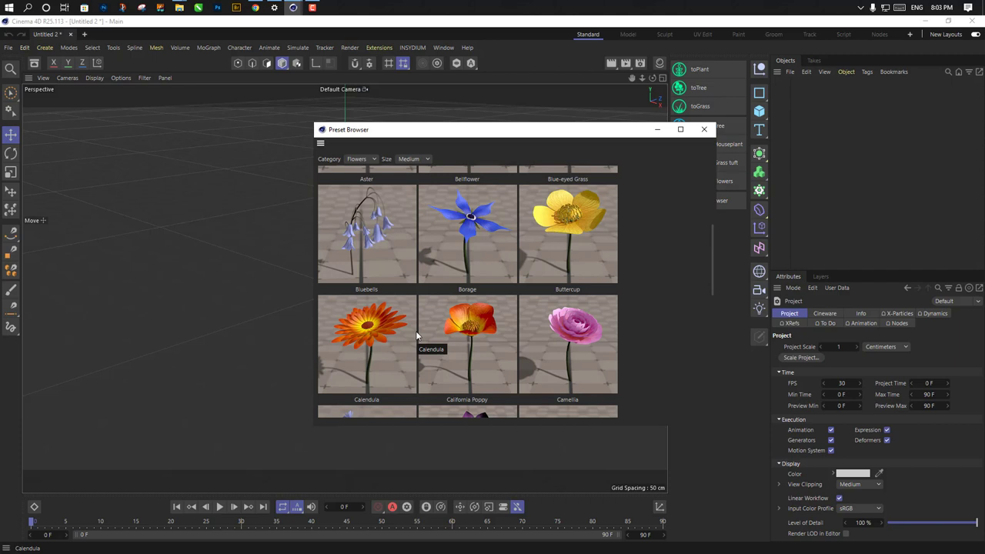
scroll(408, 329, "up", 5)
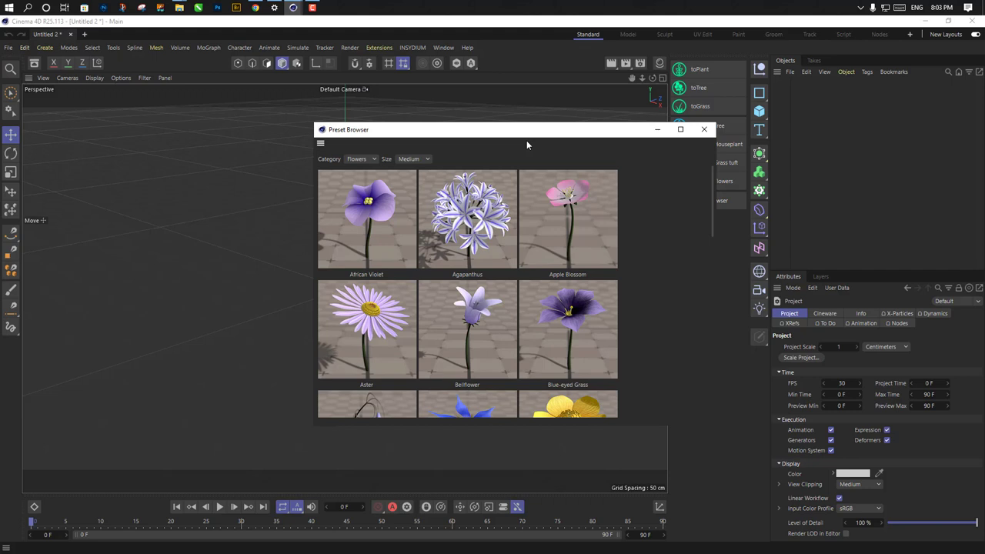
Move the Preset Browser clear of the viewport and add the Agapanthus flower preset to the scene, dismissing the texture warning
left_click_drag(527, 145, 775, 144)
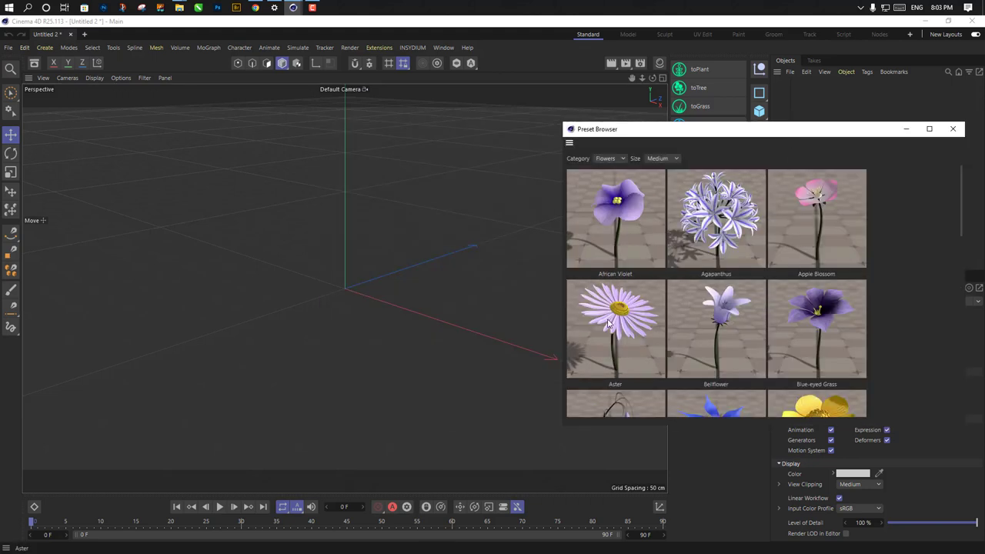
double_click(747, 218)
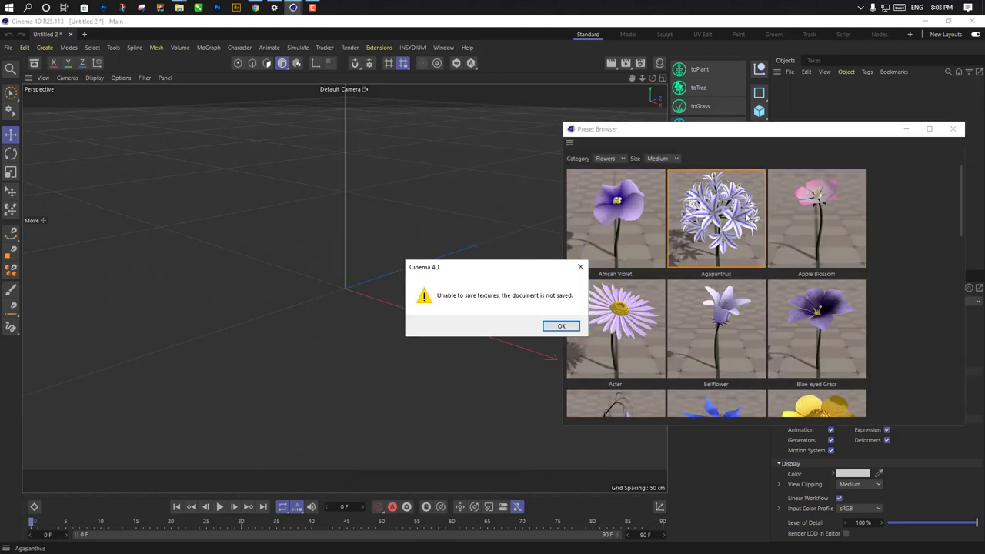
left_click(561, 326)
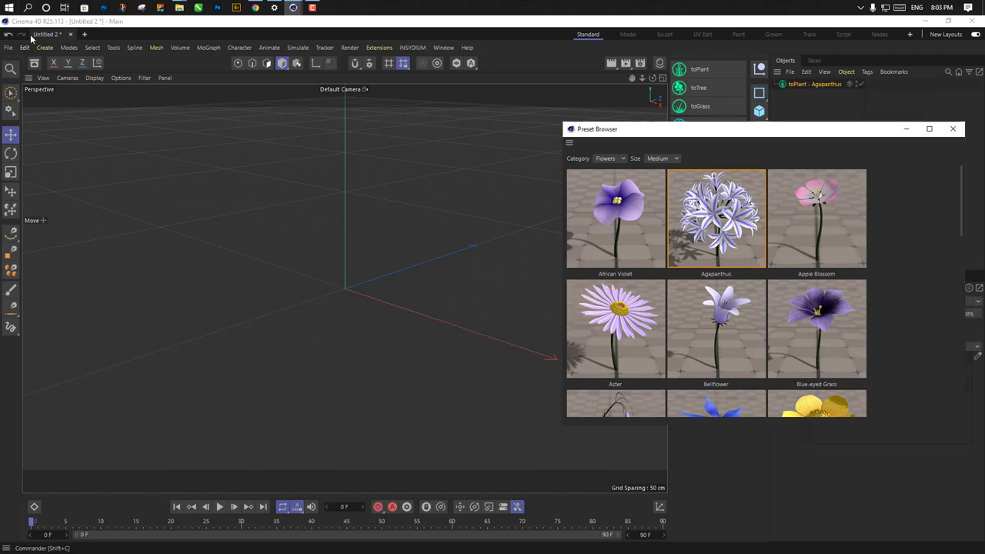
Save the project to the Desktop as Untitled 2
left_click(10, 47)
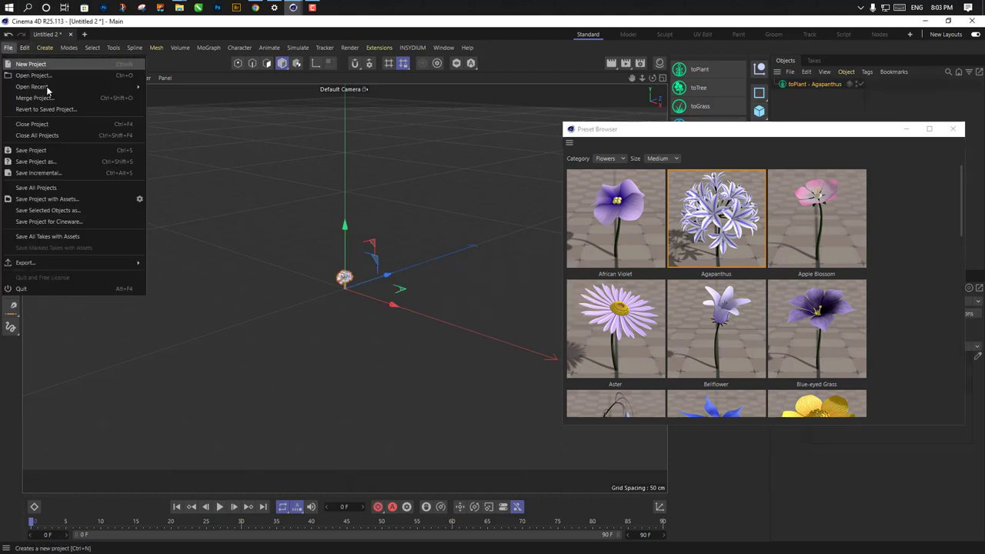
left_click(67, 150)
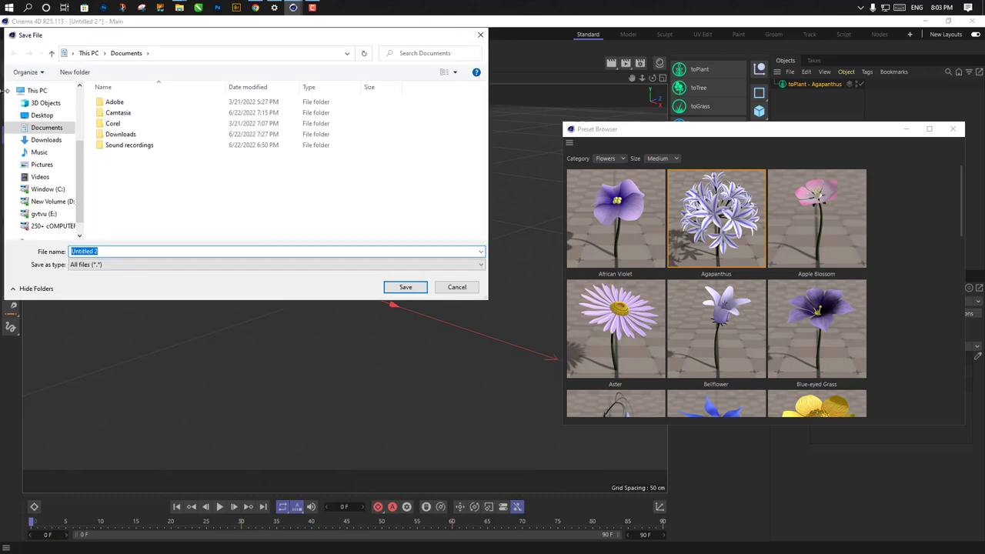
left_click(40, 115)
left_click(405, 287)
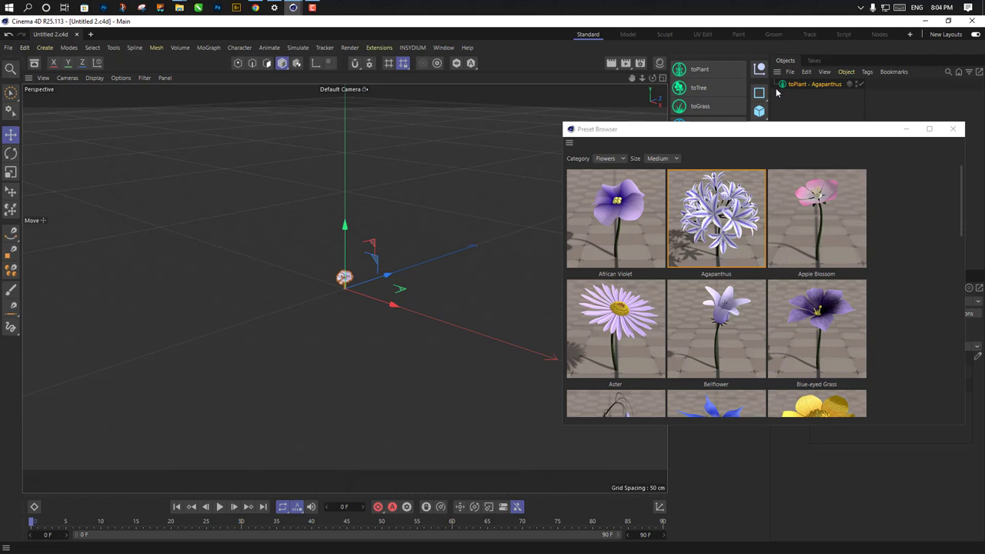
Add another Agapanthus preset to the scene and inspect the flower up close from different angles
double_click(703, 188)
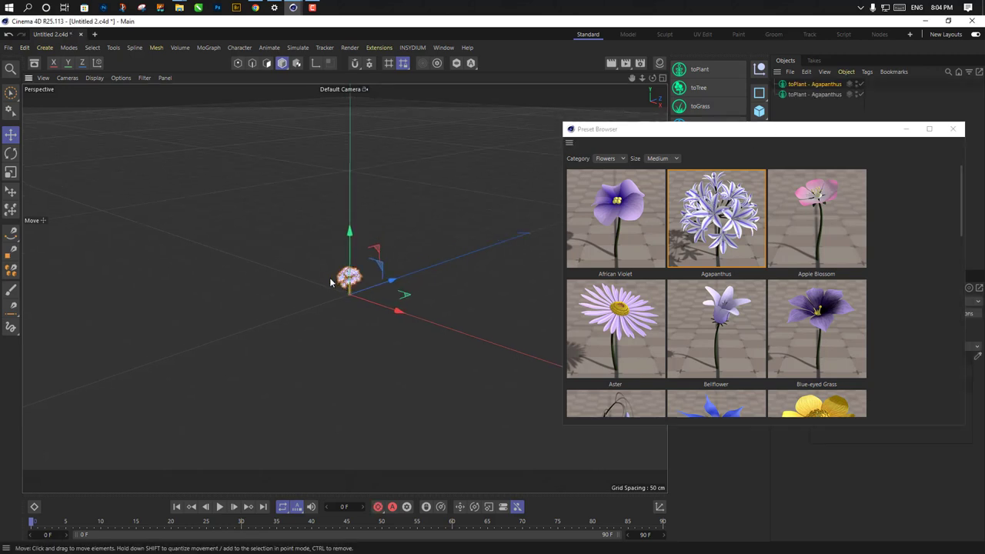
left_click_drag(334, 281, 329, 282, "alt")
scroll(330, 282, "down", 10)
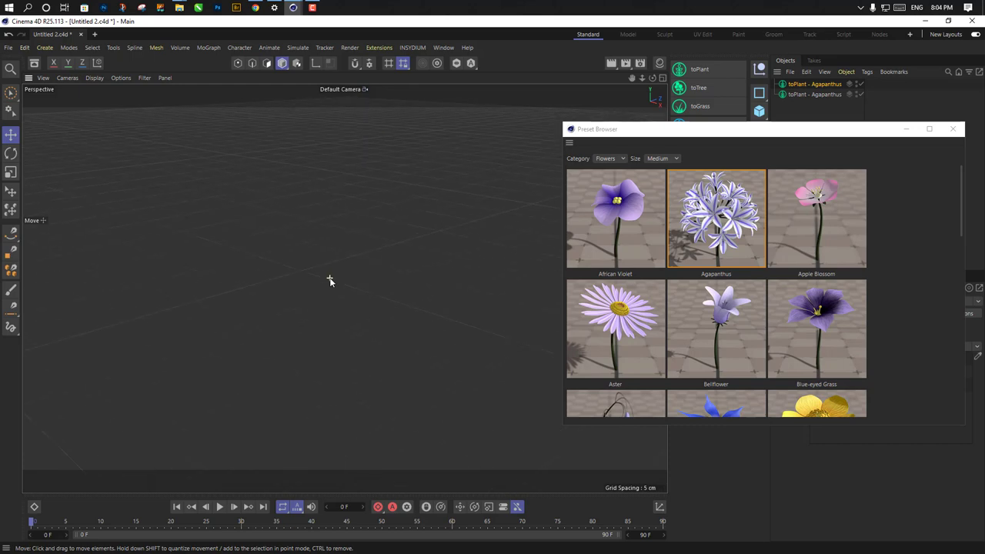
mouse_move(383, 295)
left_mouse_down("alt")
mouse_move(468, 227)
mouse_move(394, 287)
left_mouse_up("alt")
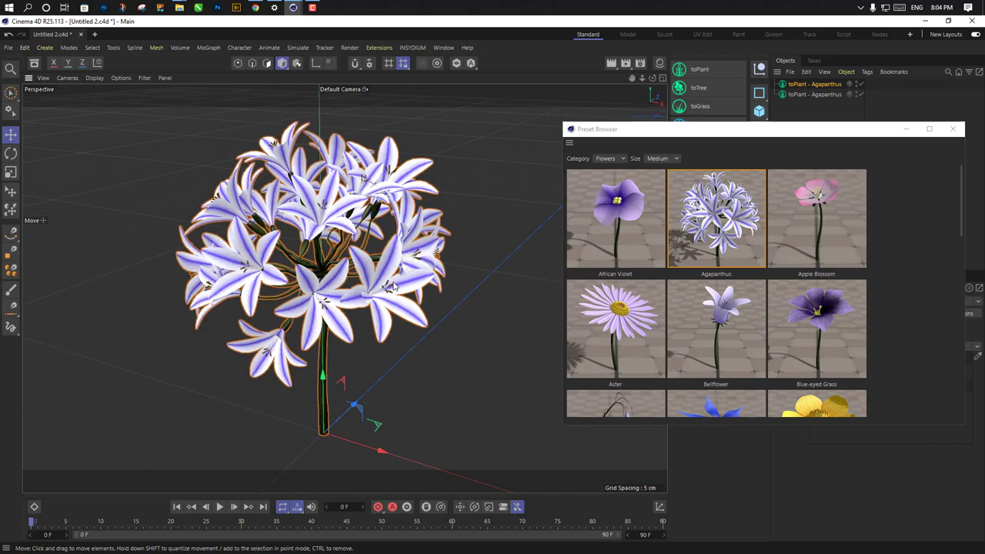
scroll(394, 286, "down", 3)
middle_click_drag(394, 286, 304, 275, "alt")
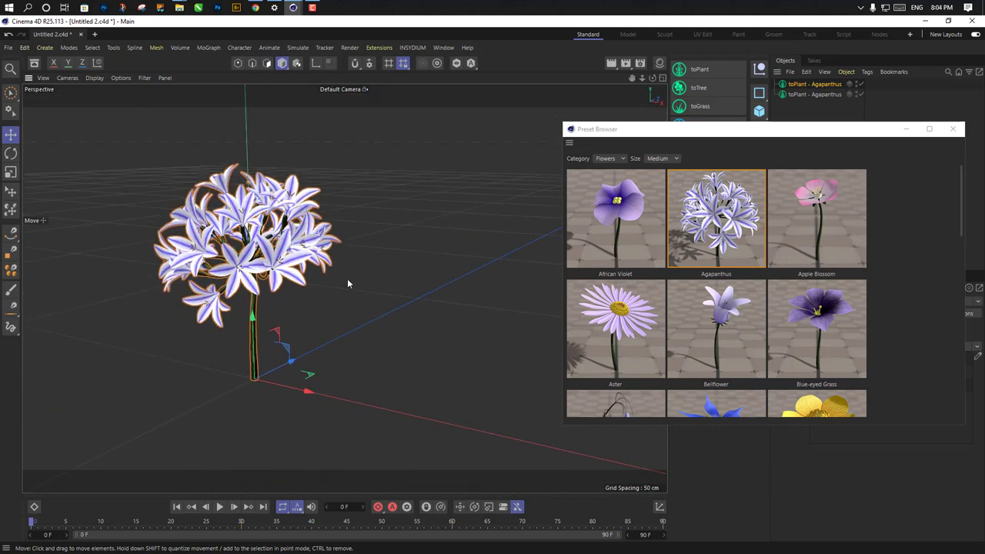
scroll(346, 278, "up", 2)
Add the Shasta Daisy preset from the Flowers category and bring the whole plant into view
scroll(668, 338, "down", 6)
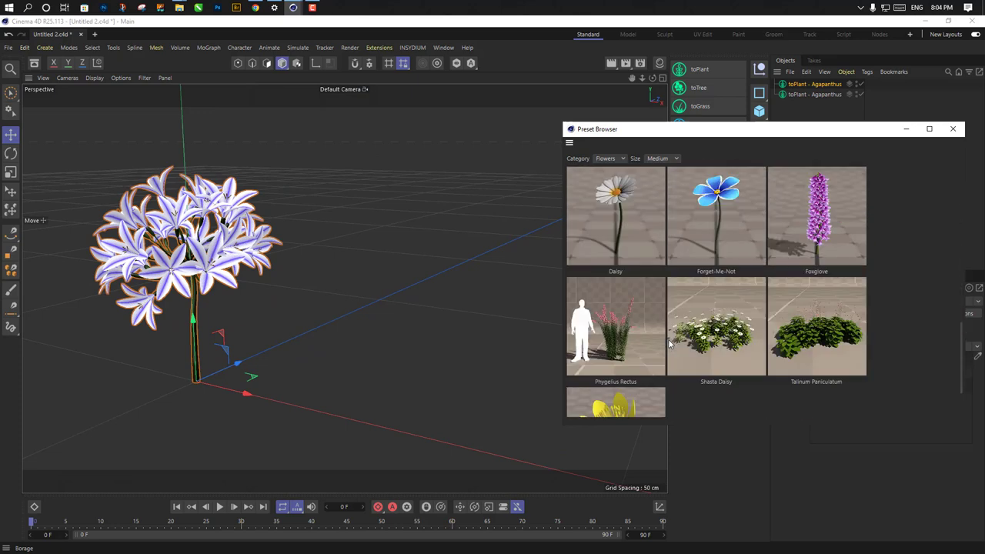
scroll(670, 344, "down", 2)
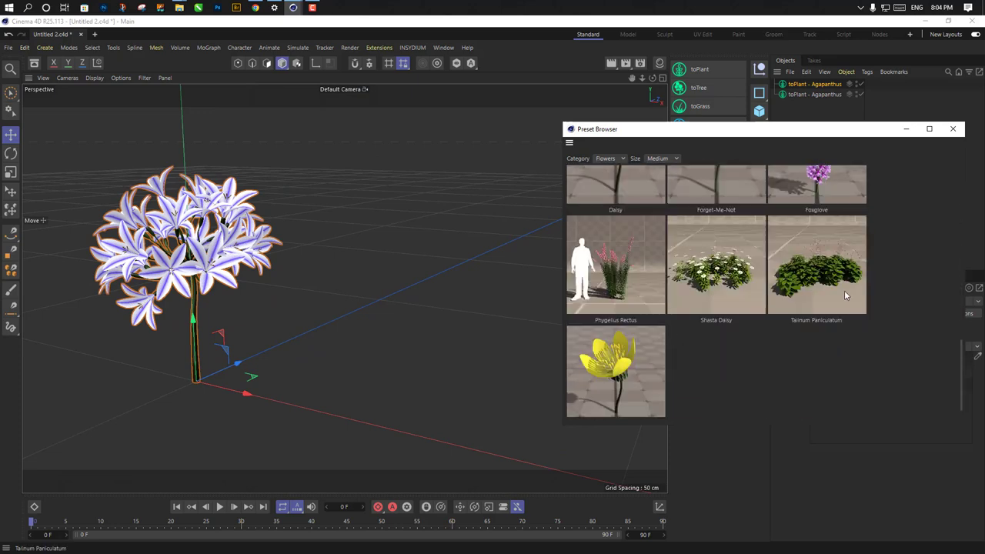
double_click(715, 265)
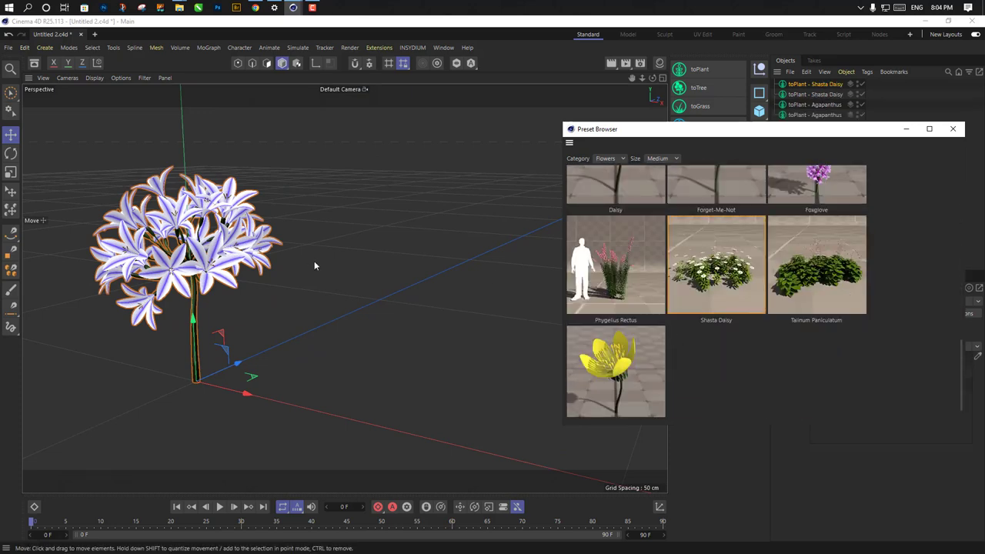
scroll(271, 372, "down", 5)
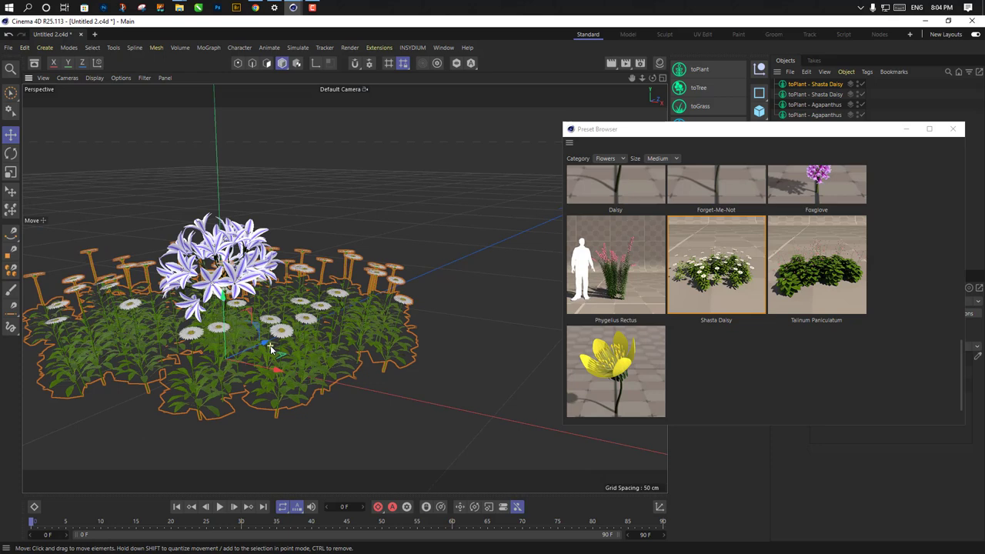
Delete the duplicate Shasta Daisy and shift the remaining one along the X axis, clear of the Agapanthus
left_click_drag(463, 387, 648, 441)
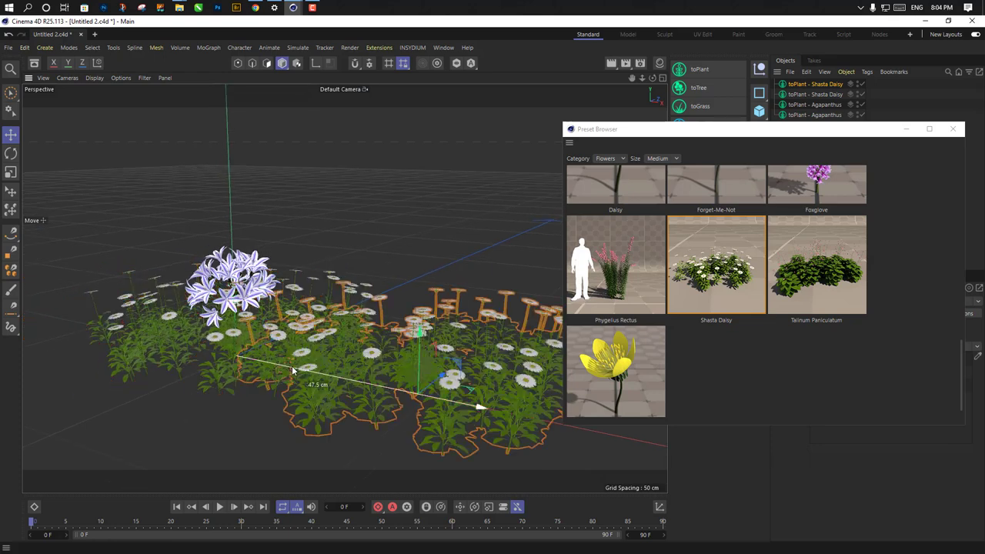
key("Delete")
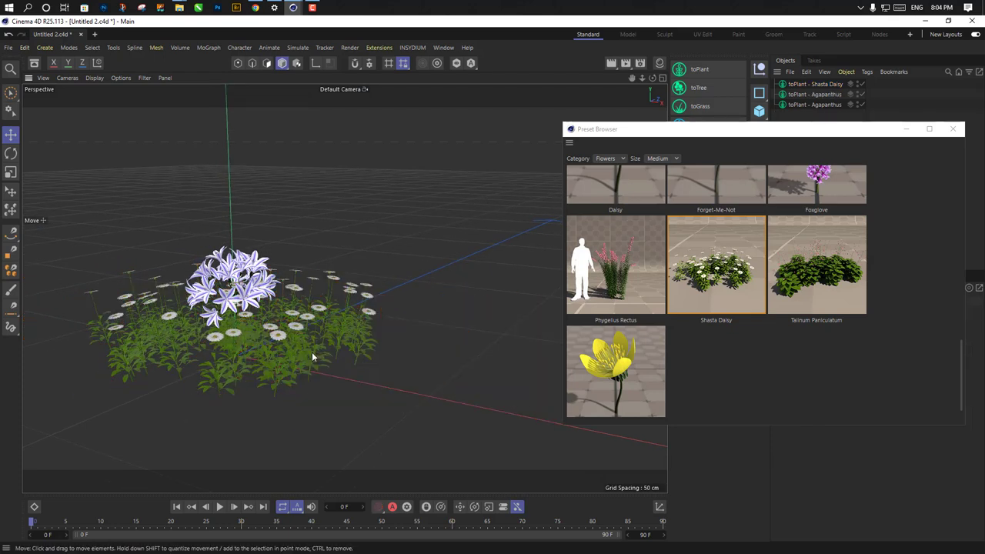
left_click(311, 352)
left_click_drag(419, 389, 210, 364)
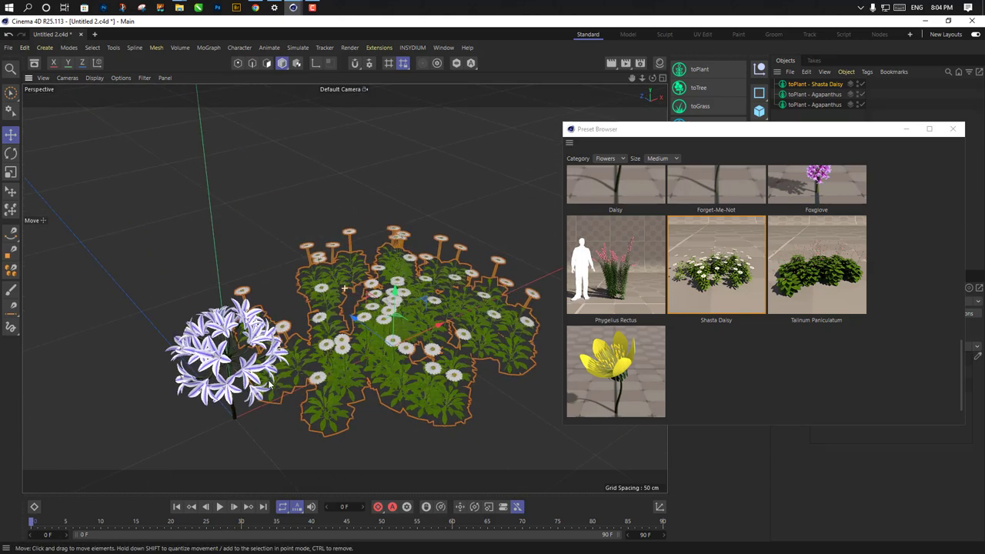
left_click_drag(269, 384, 477, 376, "alt")
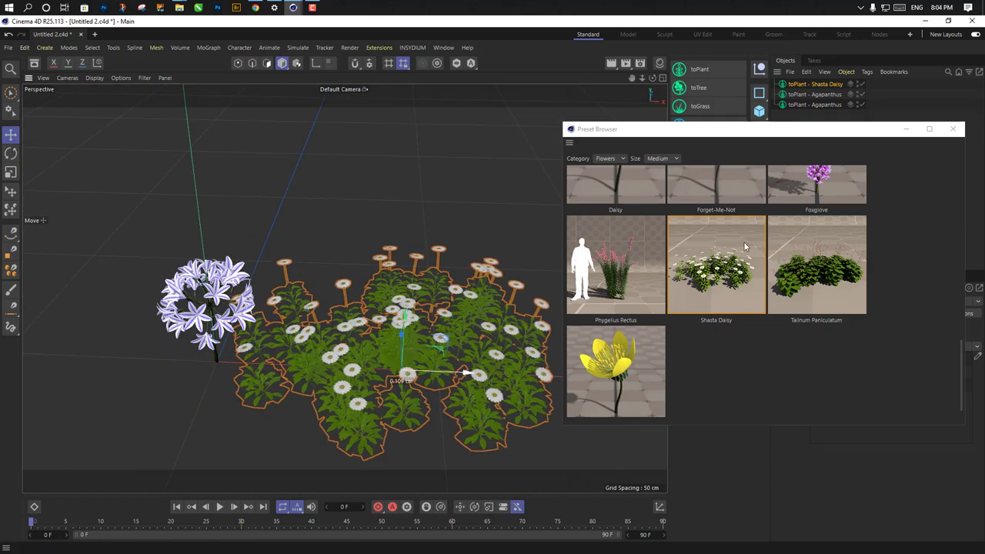
Close the Preset Browser and delete the duplicate Agapanthus object
left_click(952, 128)
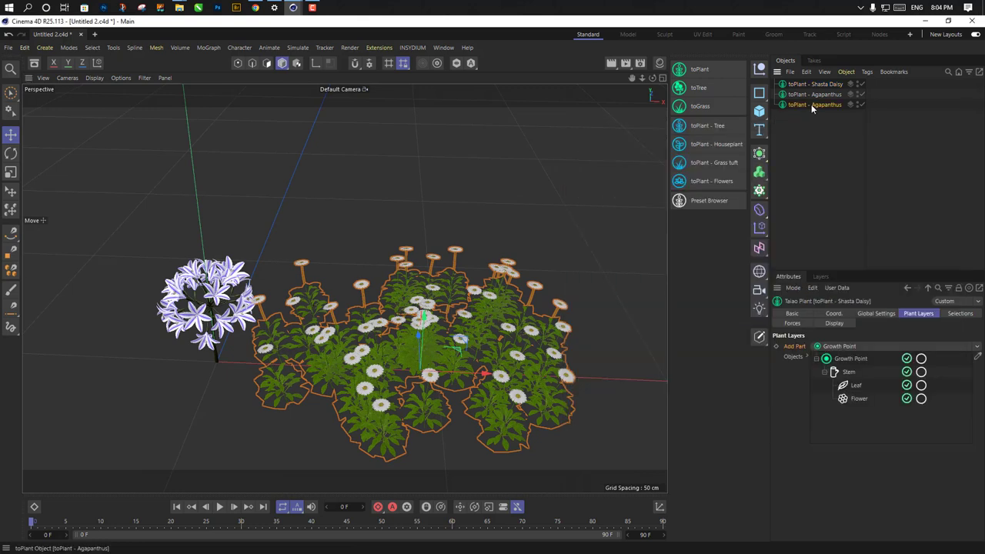
left_click(810, 104)
key("Delete")
Enlarge the attributes area and set the Shasta Daisy's stem height to about 14.8 cm
left_click(806, 85)
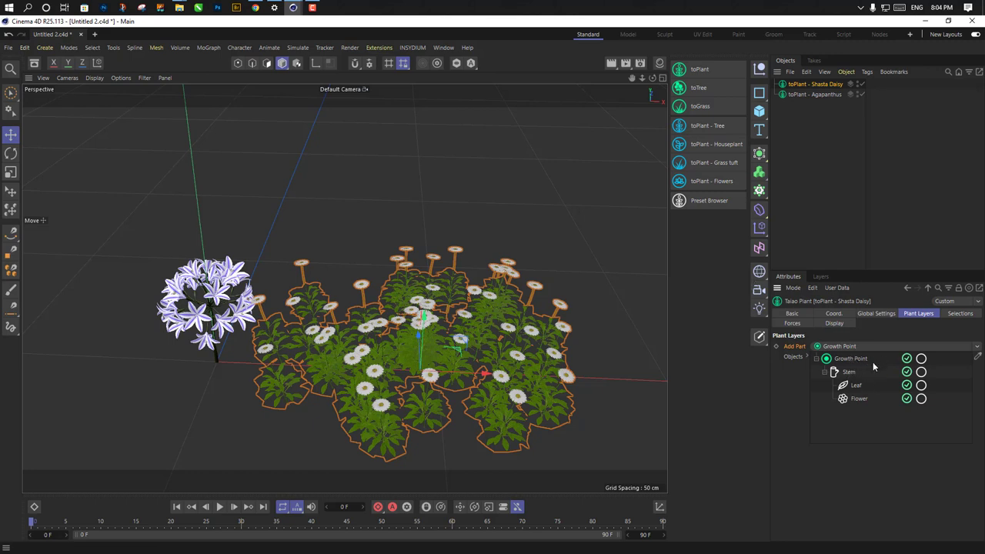
left_click(854, 374)
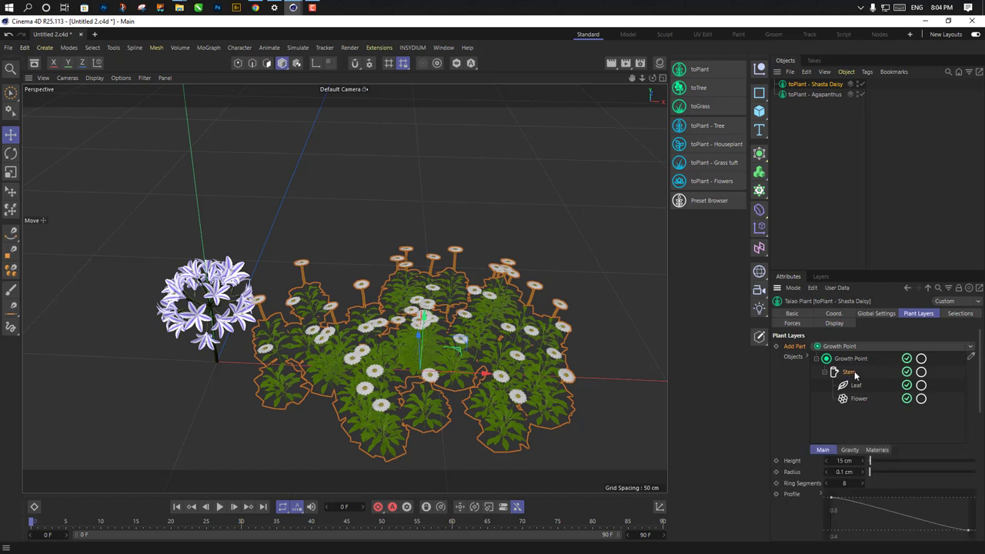
scroll(908, 465, "down", 4)
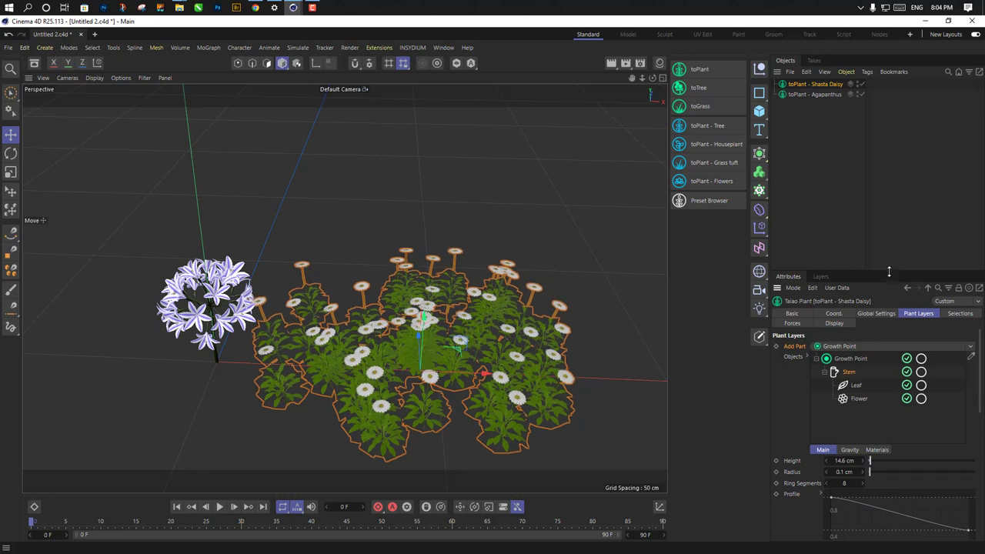
left_click_drag(890, 274, 890, 142)
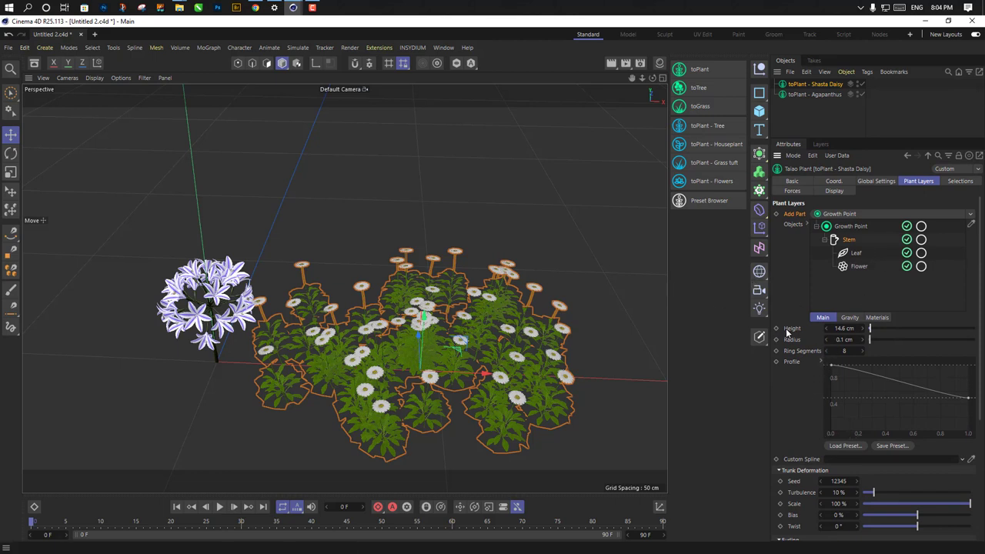
left_click_drag(864, 329, 866, 329)
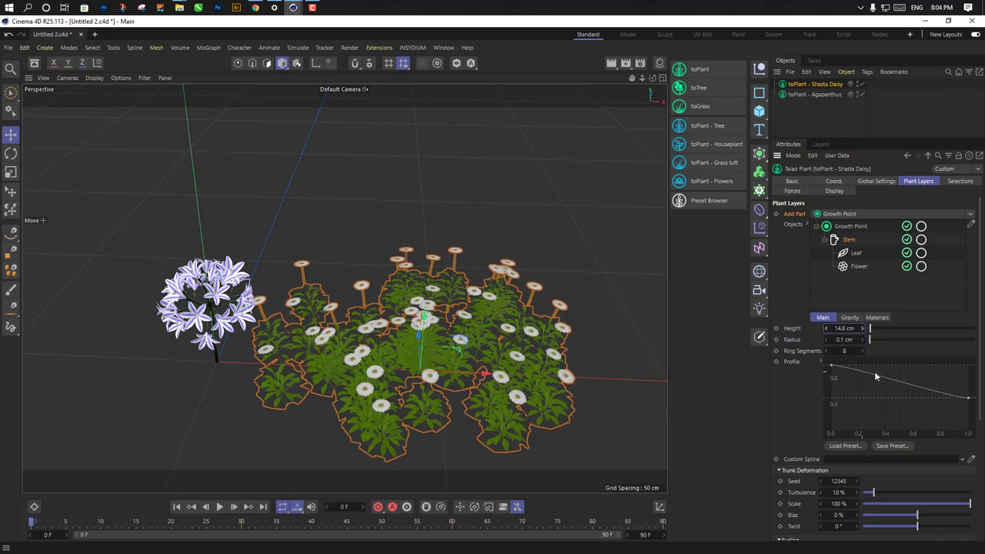
Set the stem's trunk deformation turbulence to about 9.6 % and try the root flare strength control
left_click_drag(840, 494, 835, 495)
scroll(808, 503, "down", 5)
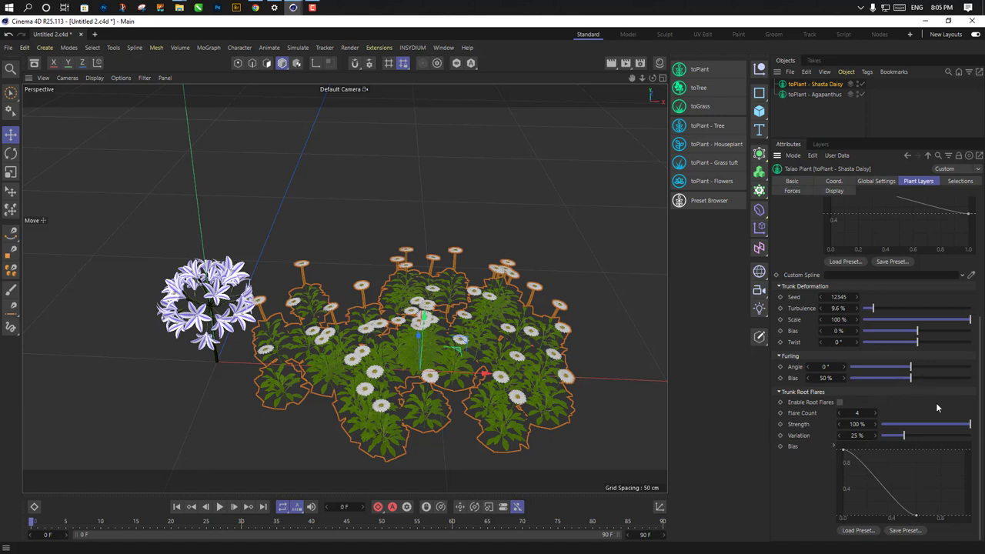
mouse_move(921, 424)
left_mouse_down()
mouse_move(956, 424)
mouse_move(939, 424)
left_mouse_up()
scroll(851, 241, "up", 5)
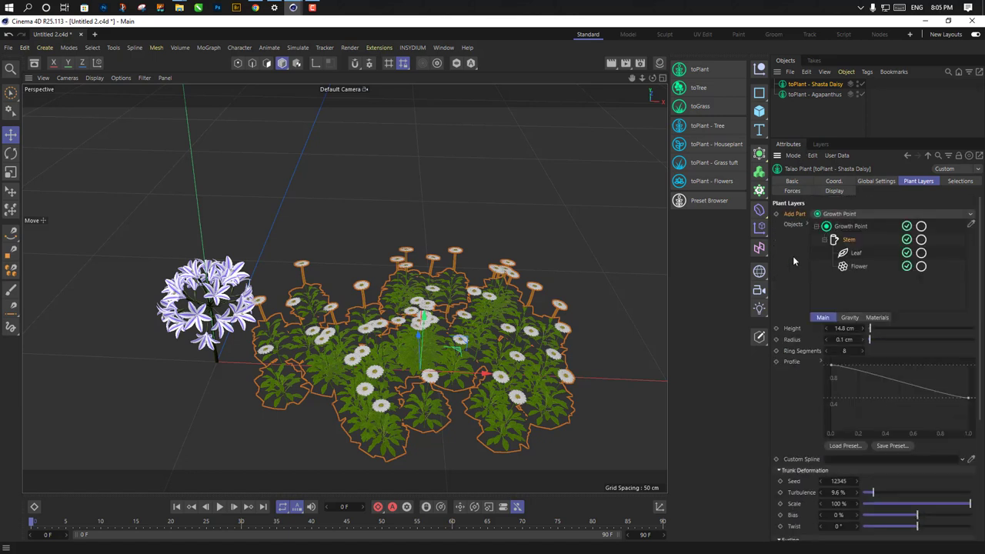
Examine the Shasta Daisy leaf layer's main, geometry and distribution settings, including the distribution type
left_click(855, 254)
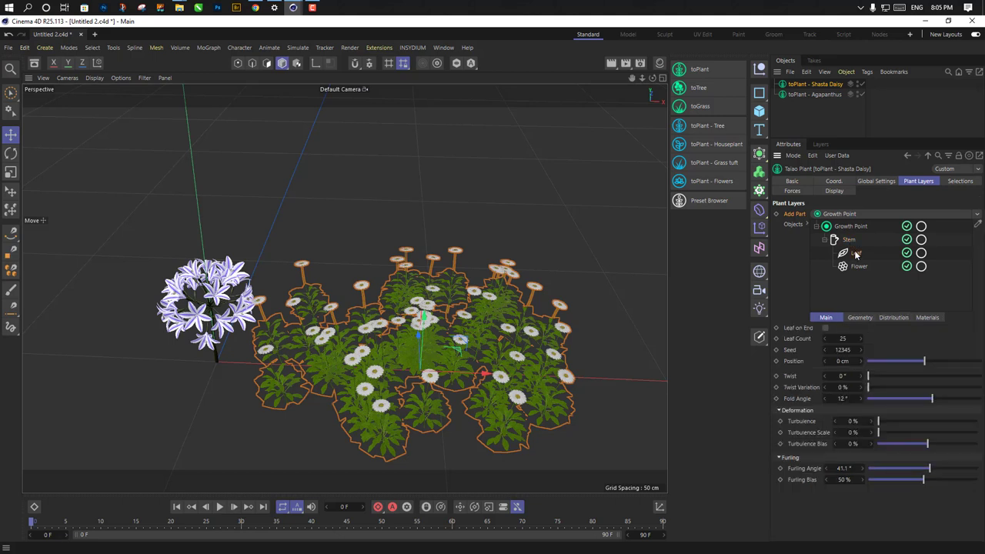
left_click(859, 317)
left_click(893, 317)
left_click(887, 328)
left_click(881, 336)
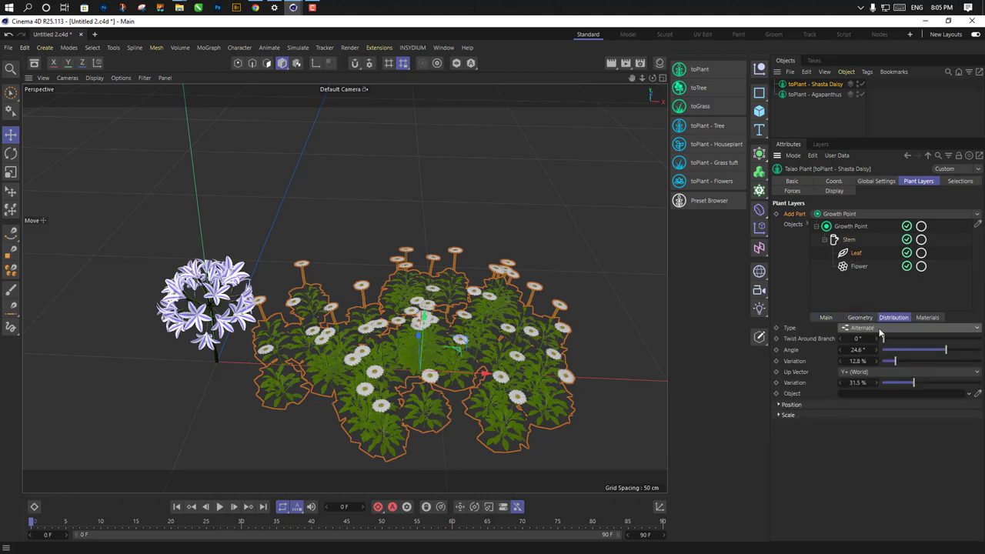
left_click(881, 329)
left_click(863, 373)
Go through the flower layer's petal, pistil and stamen settings and set the receptacle position to about -3.6 cm
left_click(859, 265)
left_click(856, 317)
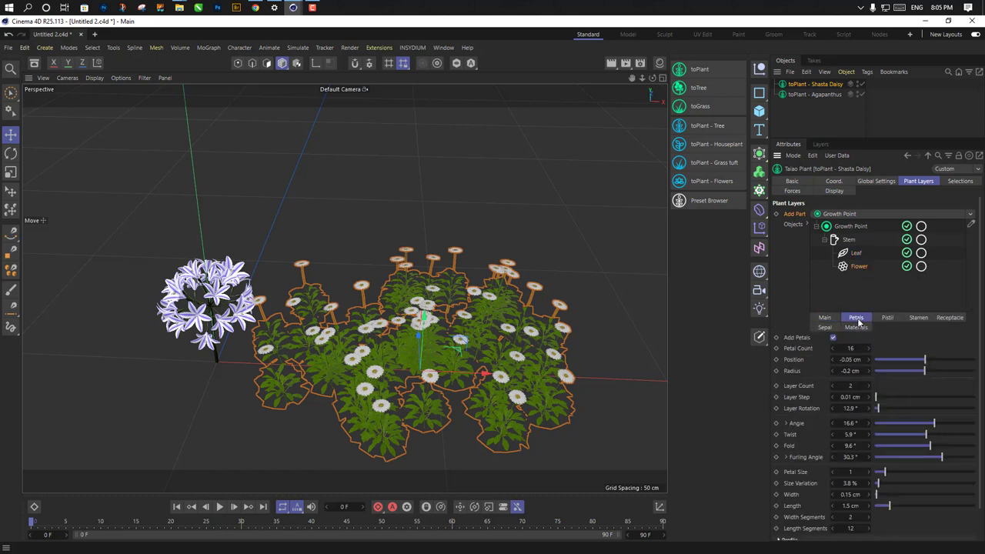
left_click(884, 318)
left_click(918, 318)
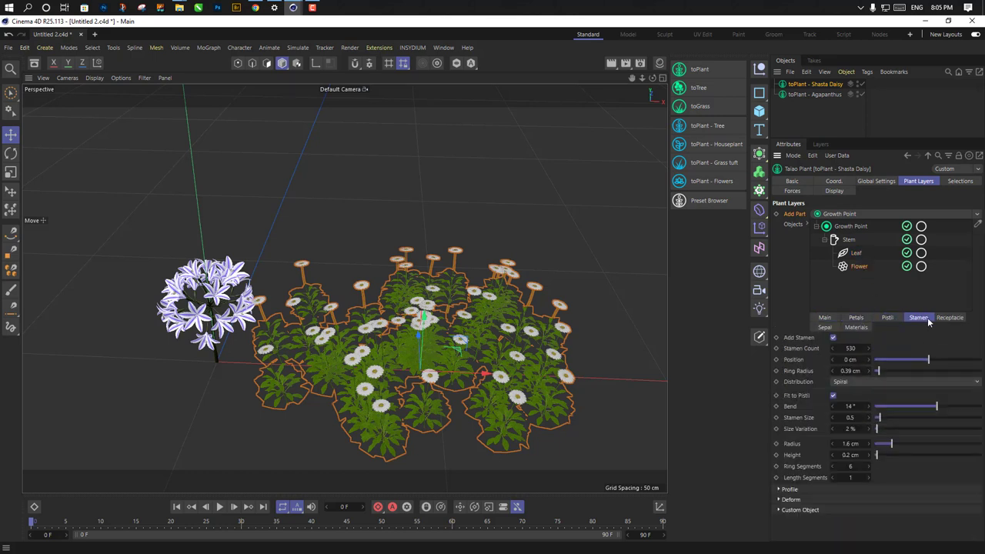
left_click(949, 318)
left_click_drag(902, 345, 910, 348)
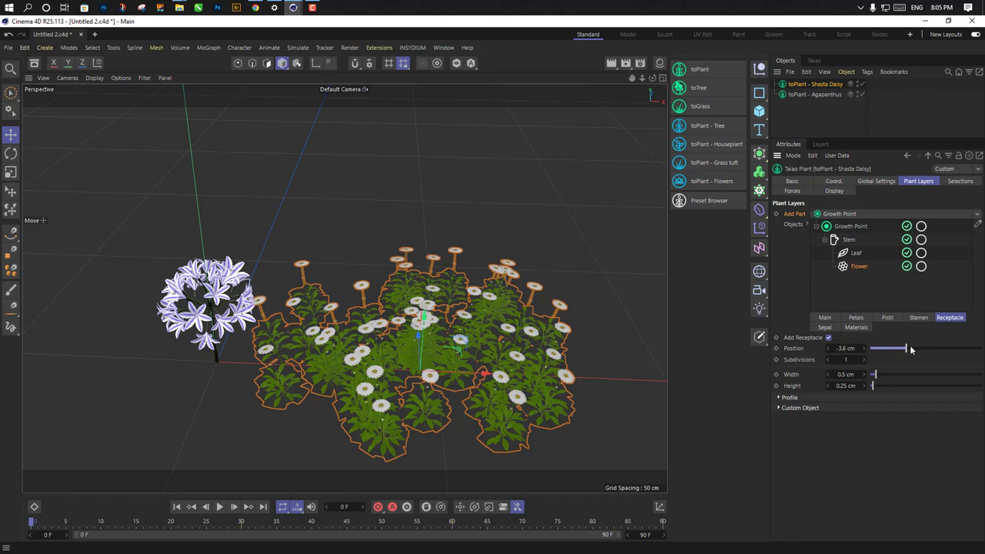
Shift the Shasta Daisy flower's stamen position to a negative offset
left_click(918, 318)
left_click(893, 360)
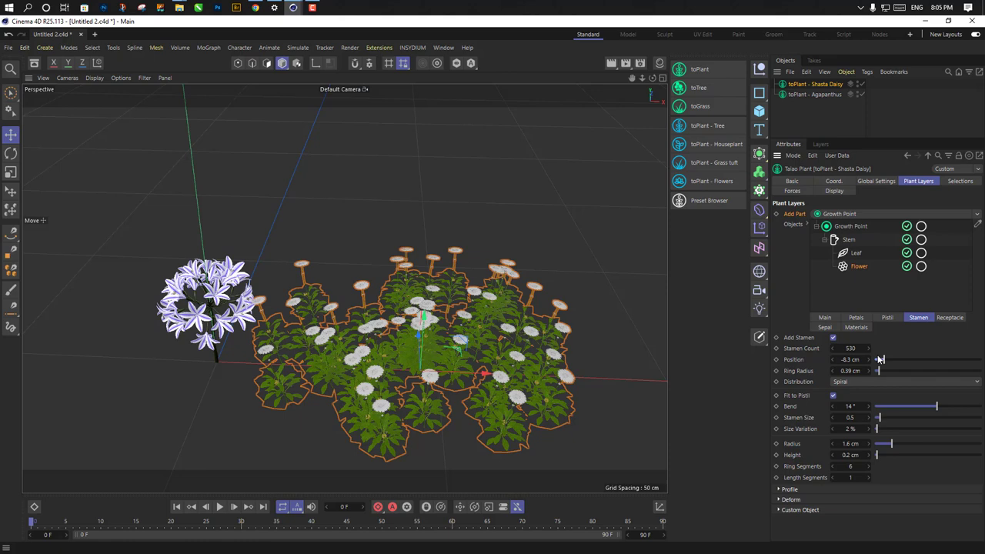
left_click_drag(887, 359, 898, 360)
Reopen the Preset Browser and delete the Agapanthus and Shasta Daisy from the scene
left_click(695, 200)
left_click_drag(715, 265, 335, 239)
scroll(385, 261, "down", 3)
left_click_drag(385, 261, 254, 293, "alt")
left_click(240, 288)
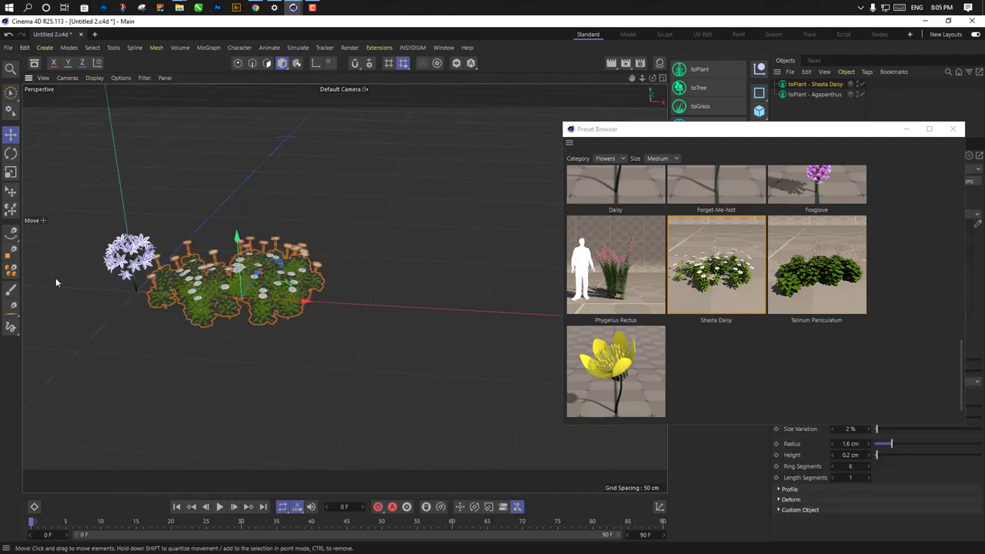
left_click(130, 259)
key("Delete")
left_click(206, 284)
key("Delete")
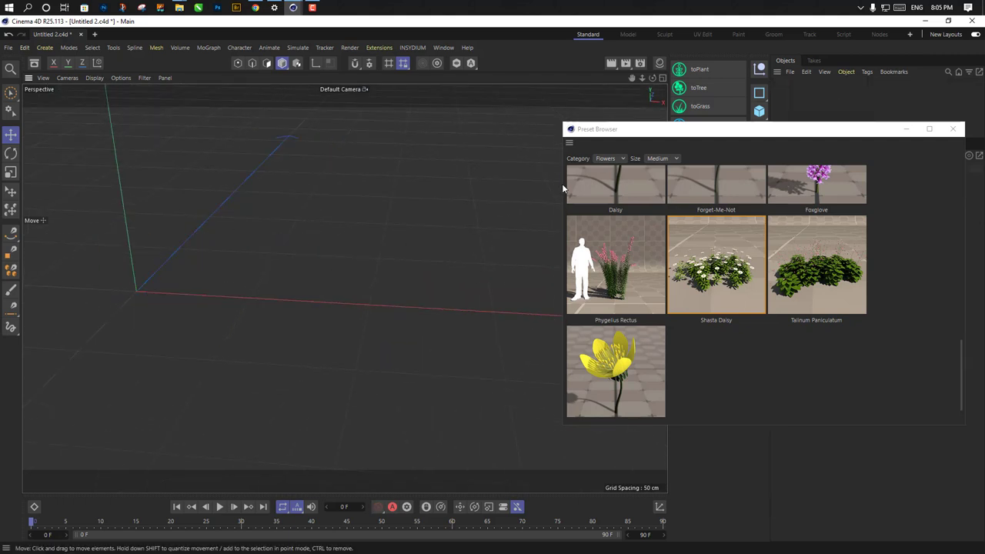
Switch the Preset Browser to the Trees category and look through its tree presets
left_click(606, 158)
left_click(610, 180)
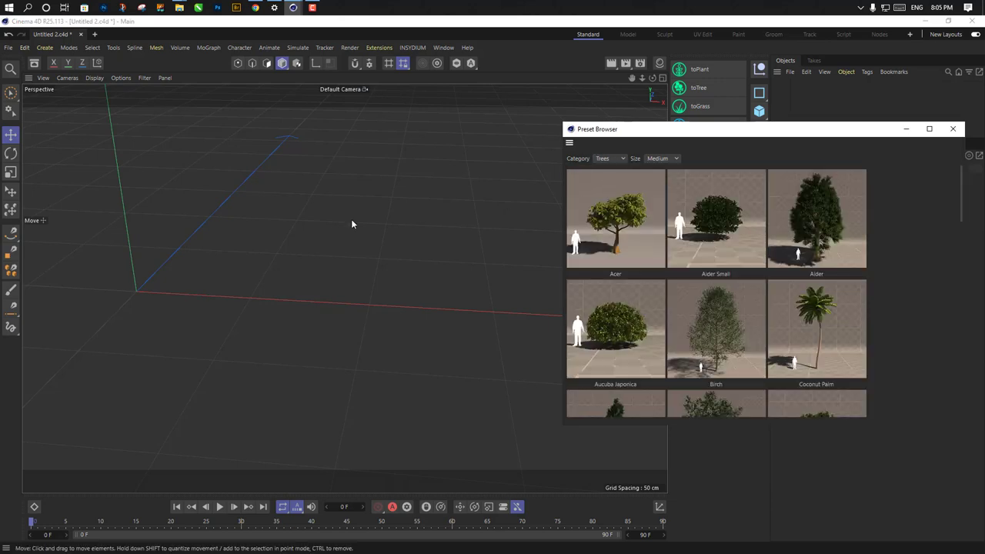
scroll(837, 320, "down", 20)
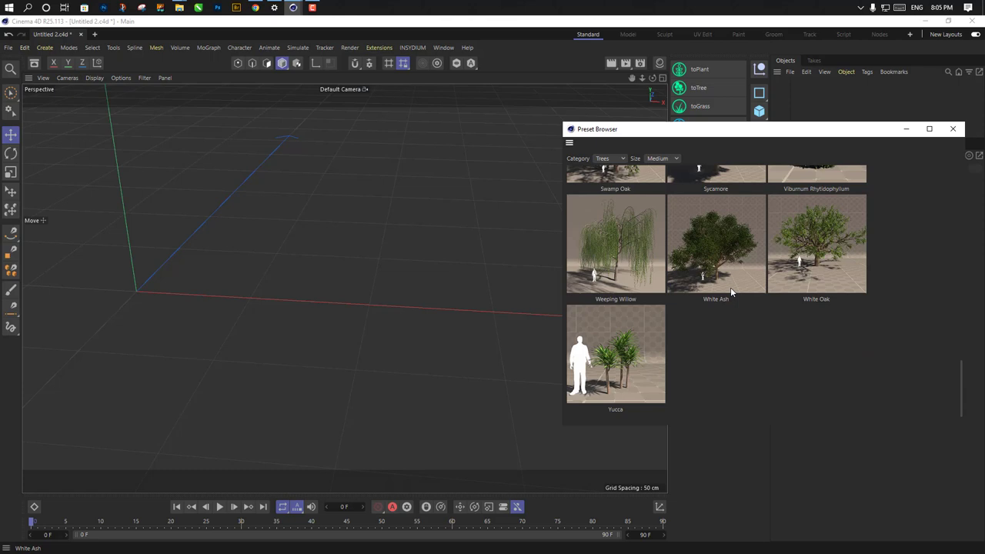
scroll(727, 292, "up", 15)
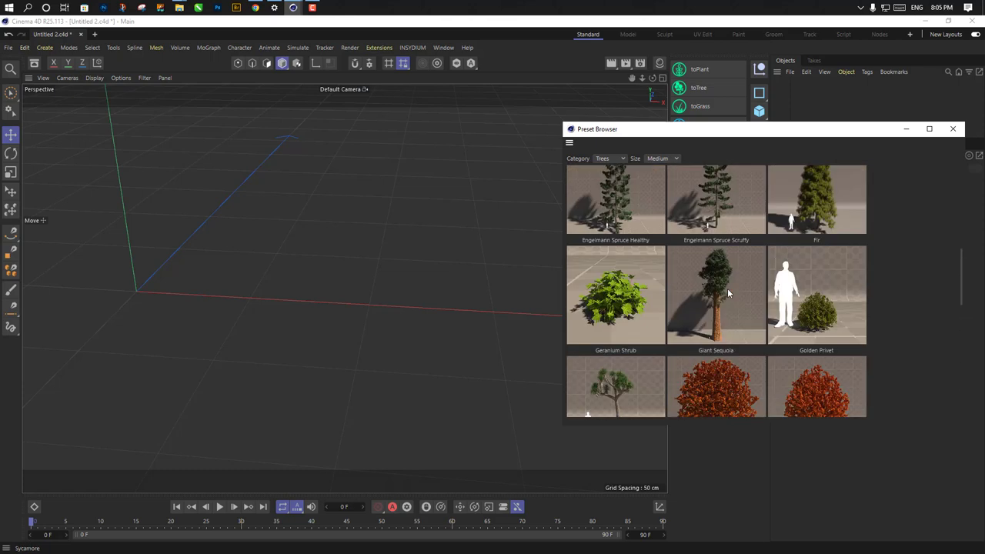
scroll(727, 293, "up", 10)
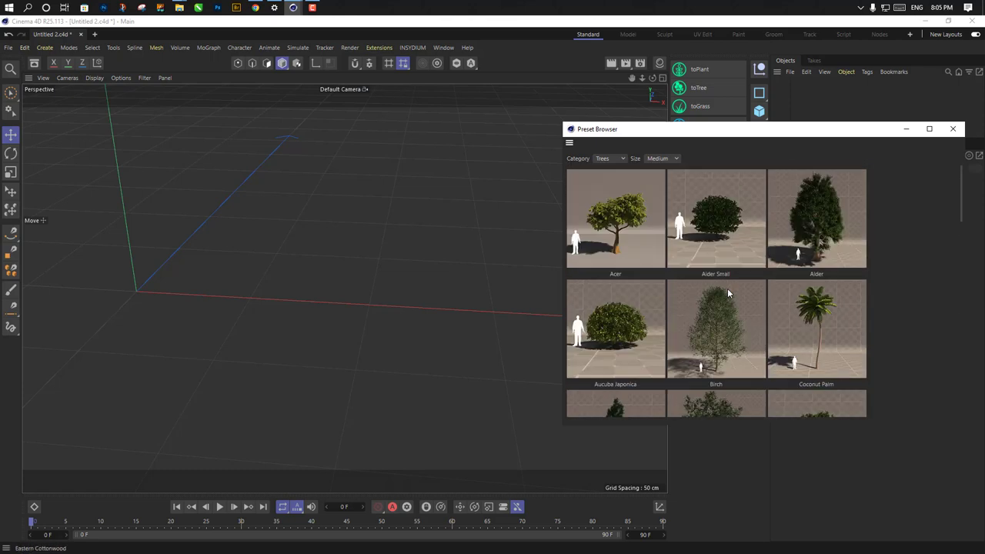
Add the Alder preset from the Trees category to the scene and delete its duplicate object
double_click(835, 221)
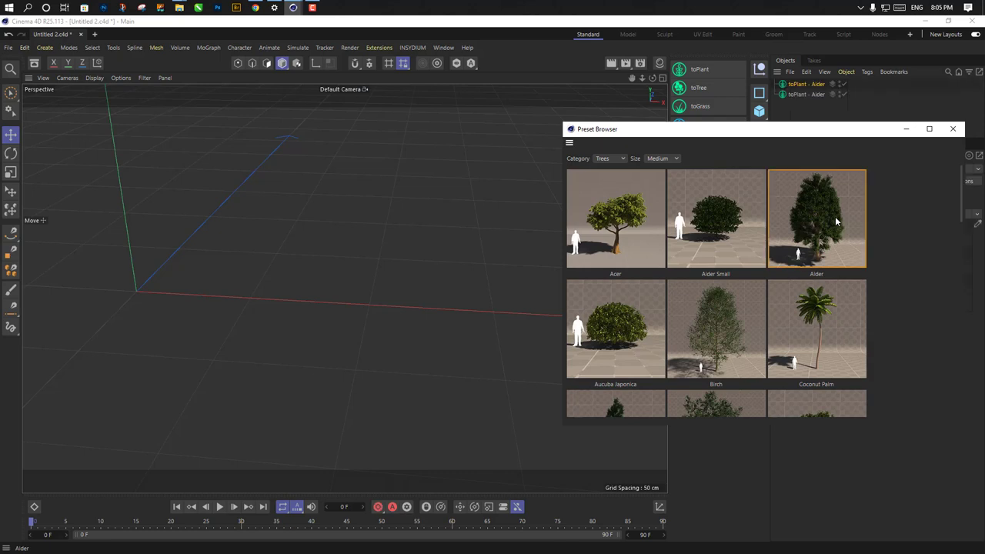
left_click(807, 95)
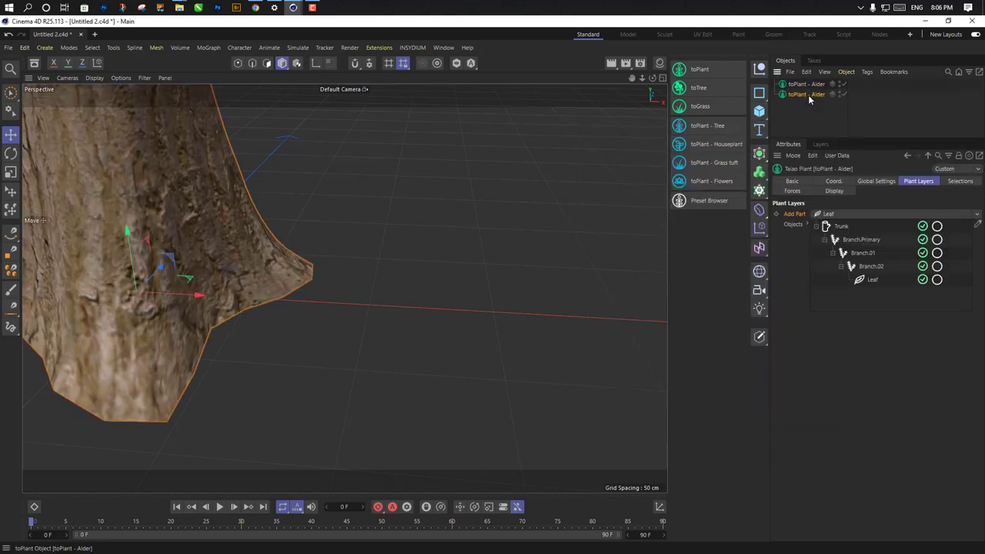
key("Delete")
left_click(802, 84)
Inspect the Alder tree from the base of its trunk up to its full crown
scroll(423, 339, "up", 3)
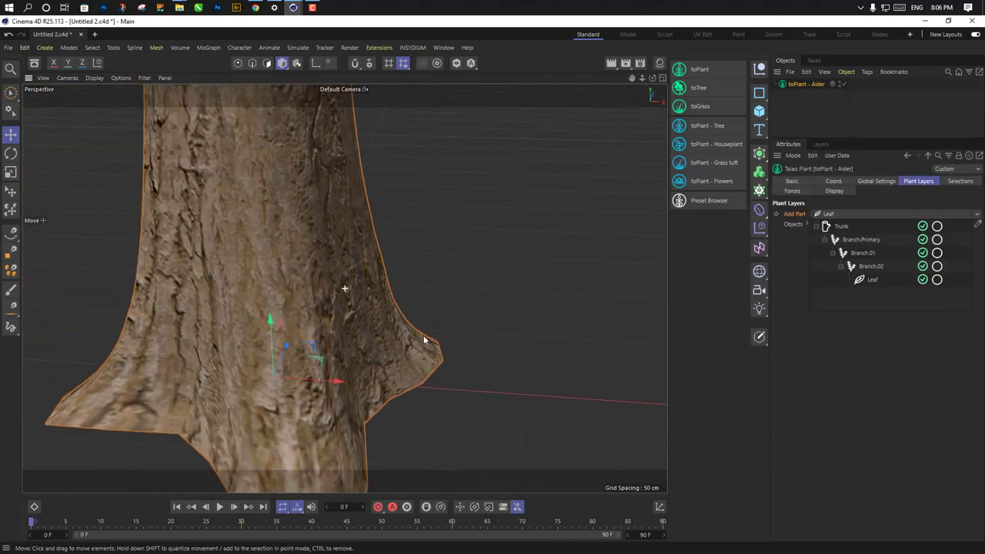
scroll(423, 339, "down", 10)
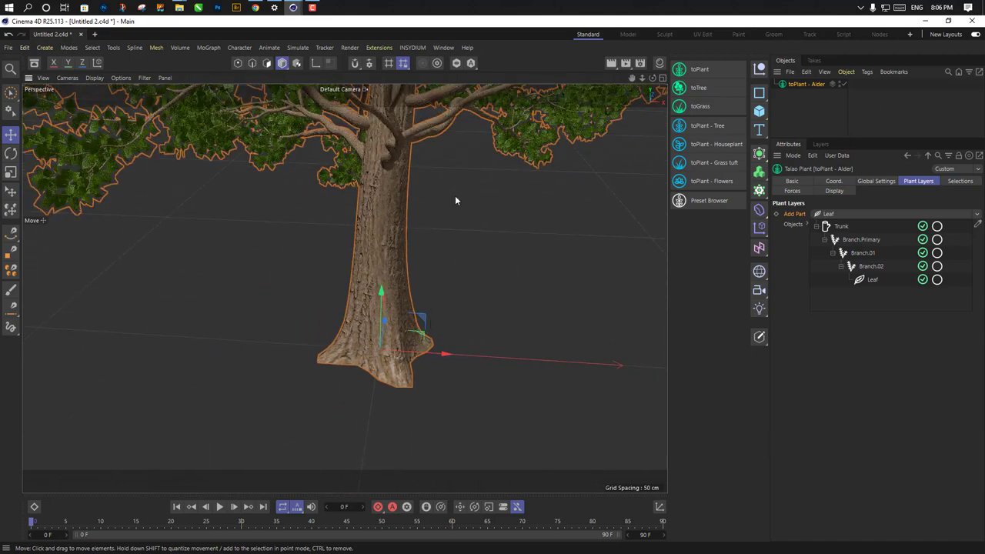
scroll(455, 200, "down", 3)
left_click_drag(455, 200, 421, 302, "alt")
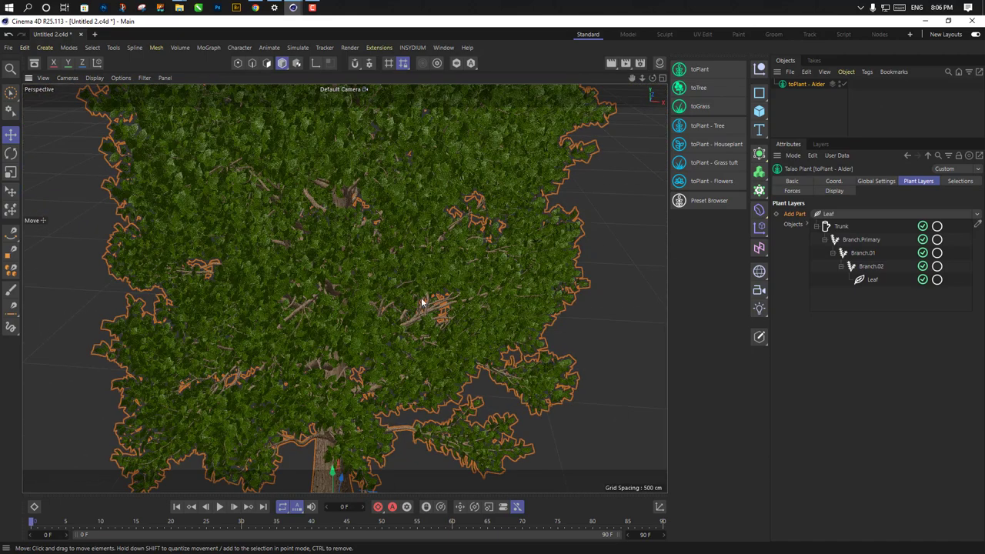
scroll(421, 300, "down", 2)
key("alt+h")
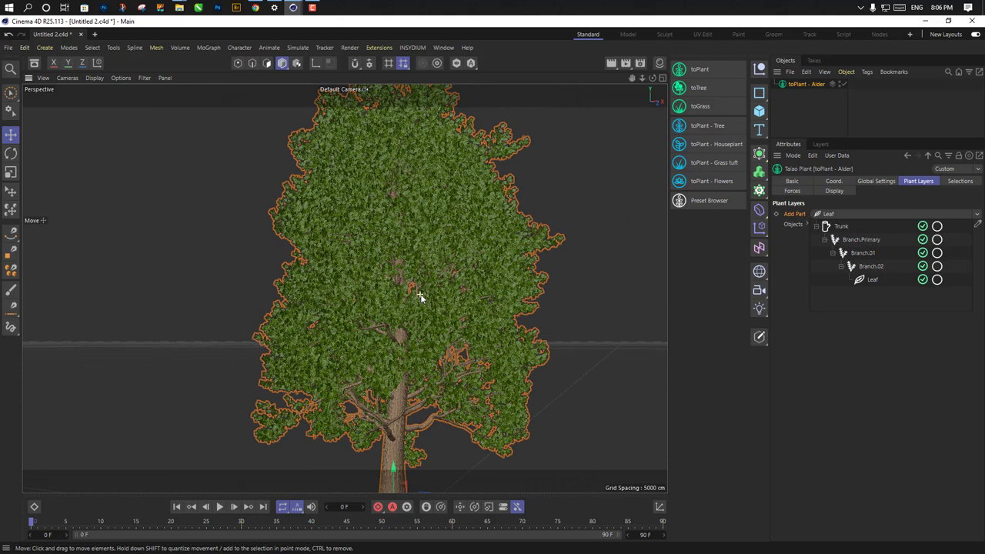
left_click_drag(420, 294, 397, 318, "alt")
left_click(545, 237)
left_click(381, 250)
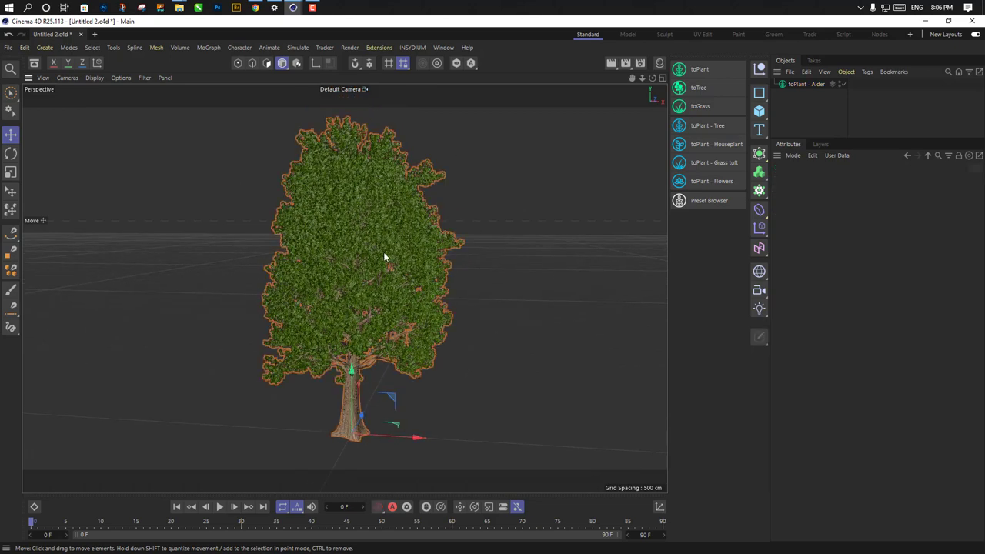
left_click(410, 47)
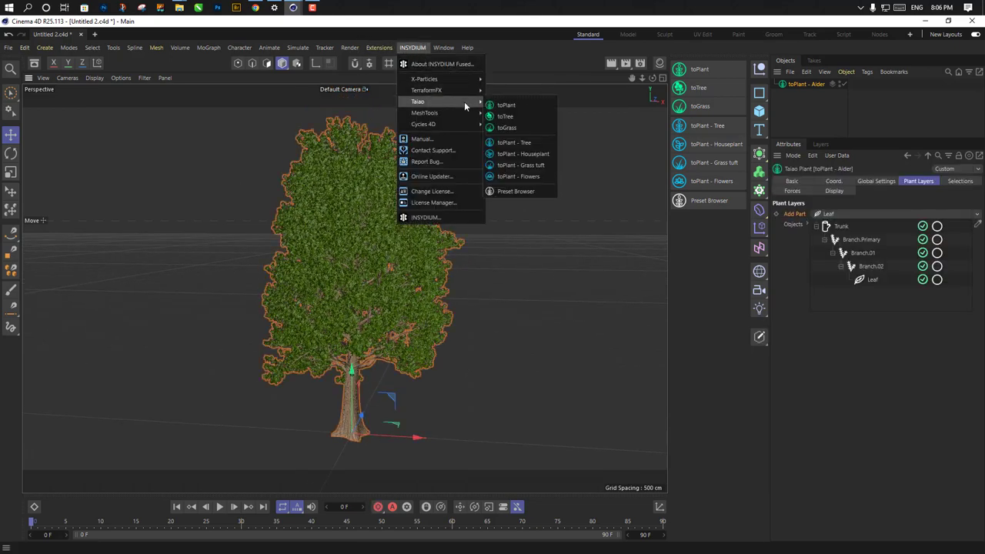
mouse_move(466, 97)
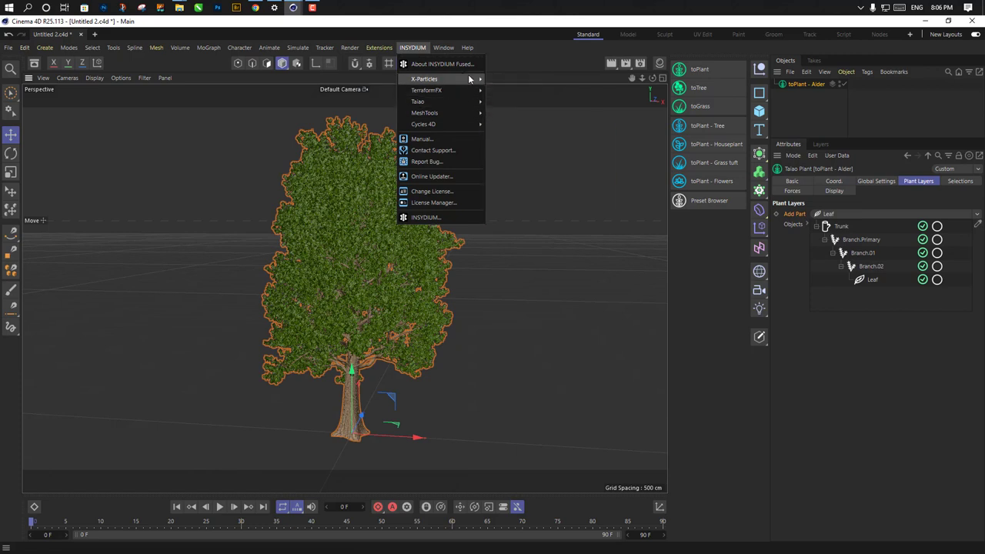
mouse_move(471, 79)
mouse_move(539, 162)
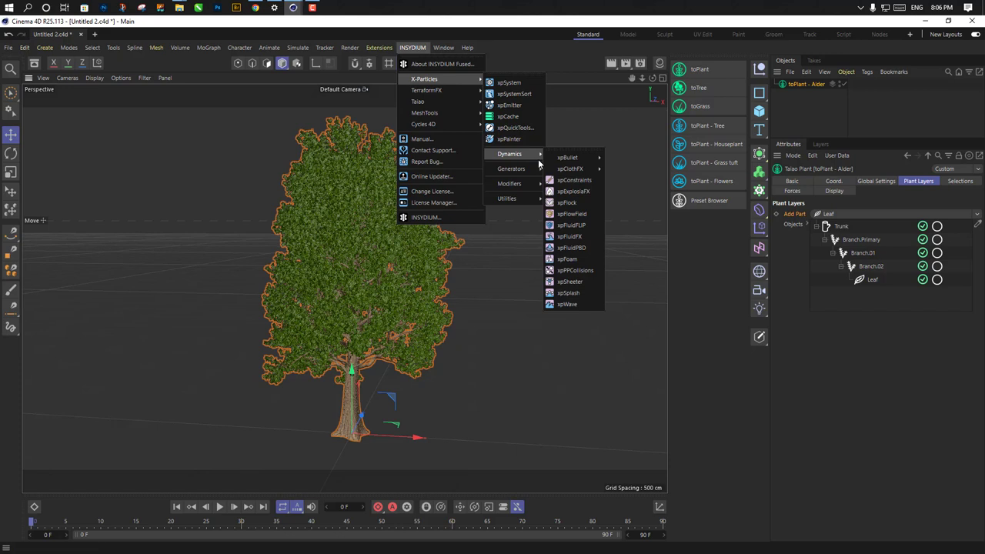
mouse_move(530, 179)
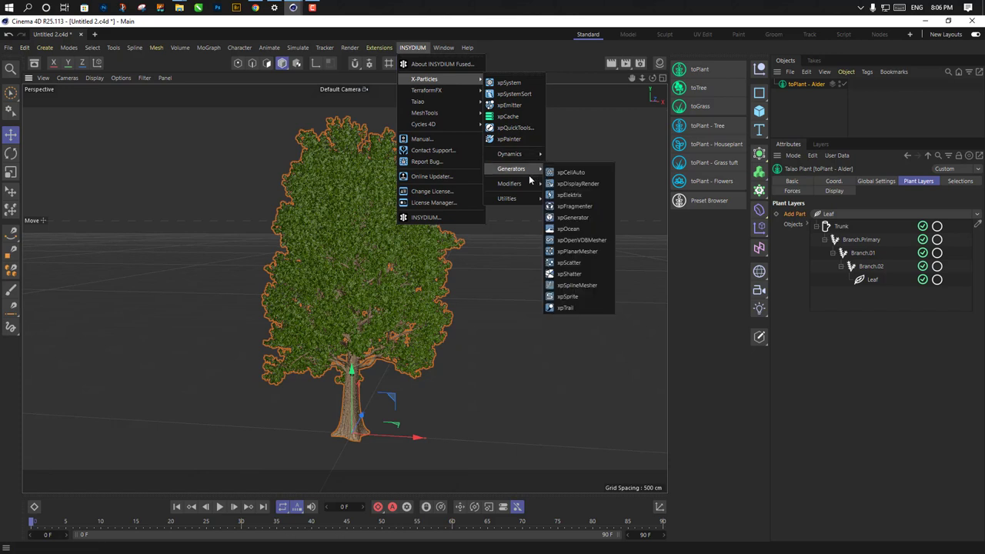
left_click(520, 285)
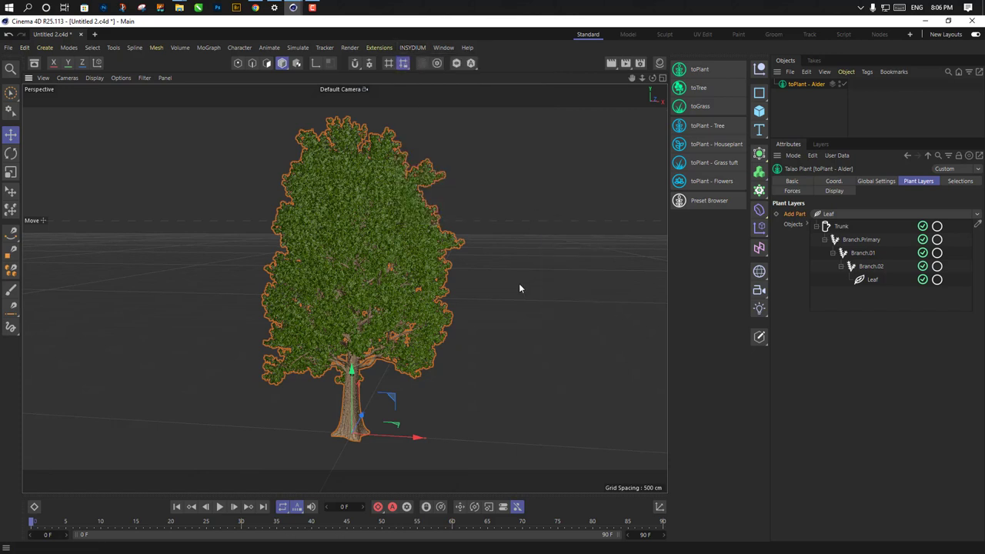
Reopen the Preset Browser, look through the remaining tree presets and close it
left_click(702, 200)
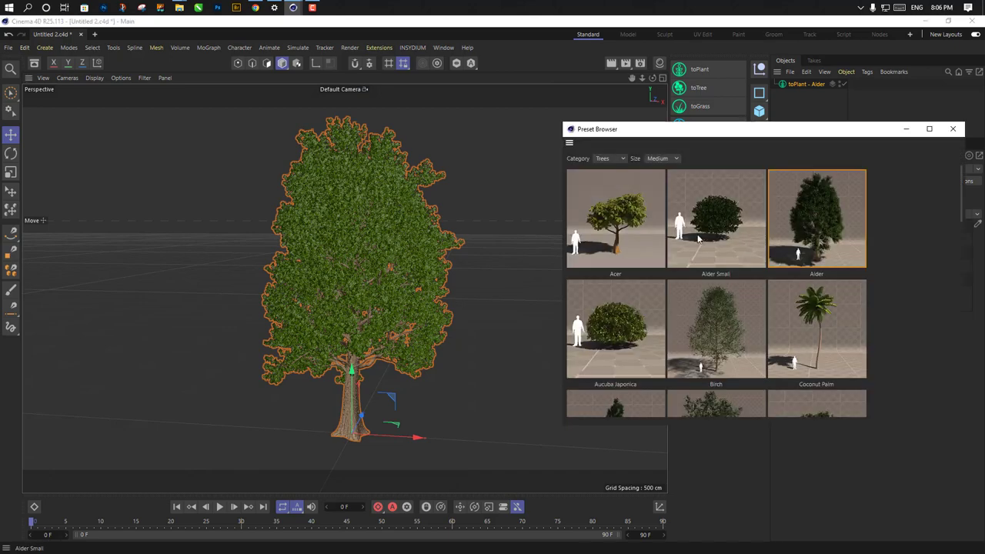
scroll(696, 236, "down", 15)
scroll(696, 234, "up", 15)
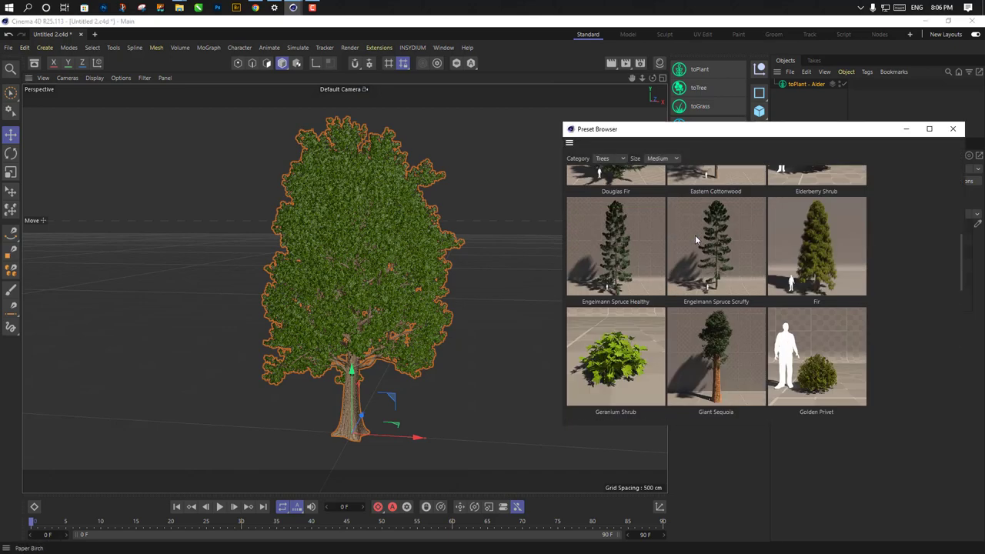
left_click(953, 129)
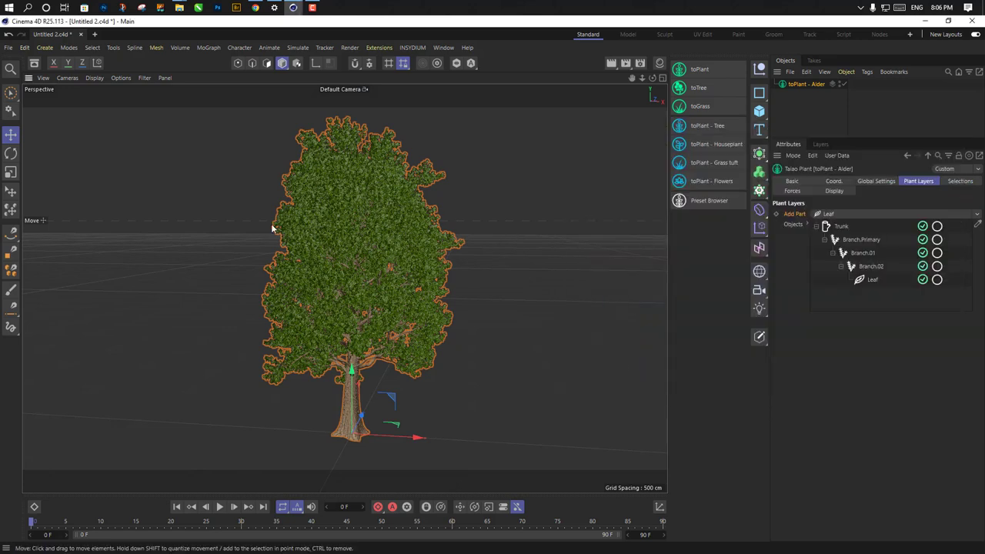
left_click(427, 248)
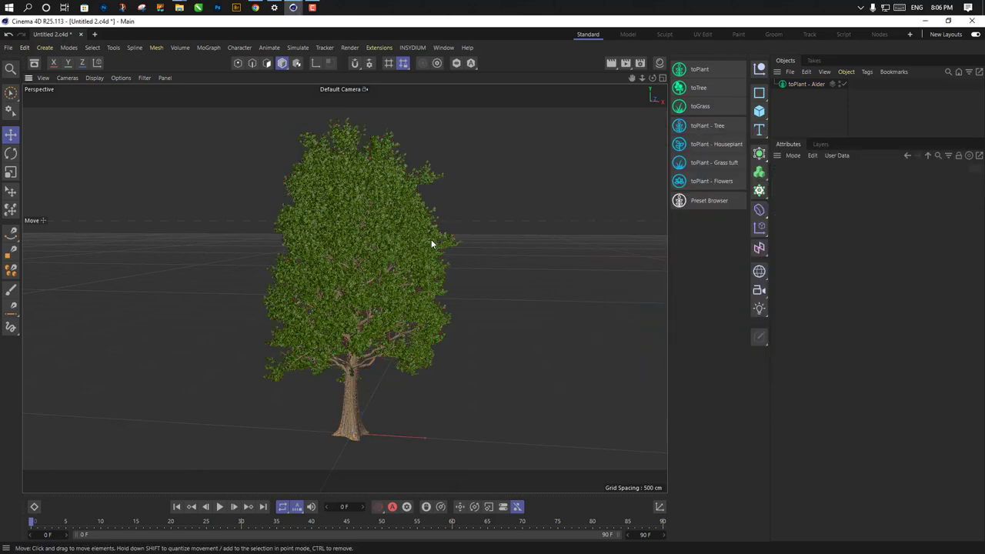
left_click(431, 244)
left_click_drag(433, 262, 453, 277, "alt")
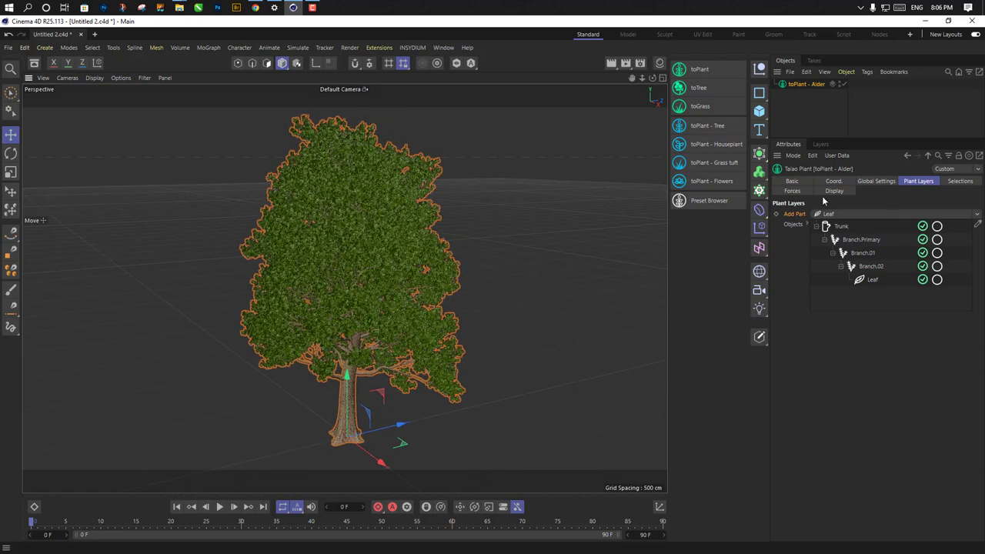
left_click(588, 249)
left_click(414, 254)
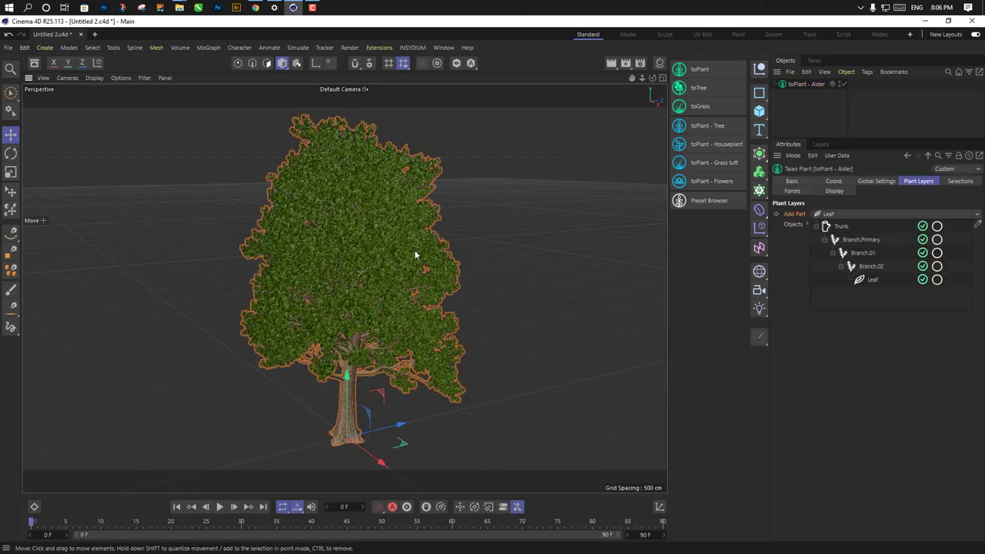
Examine the Alder's Trunk layer settings, including height, radius, profile, trunk deformation, furling and root flares
left_click(827, 227)
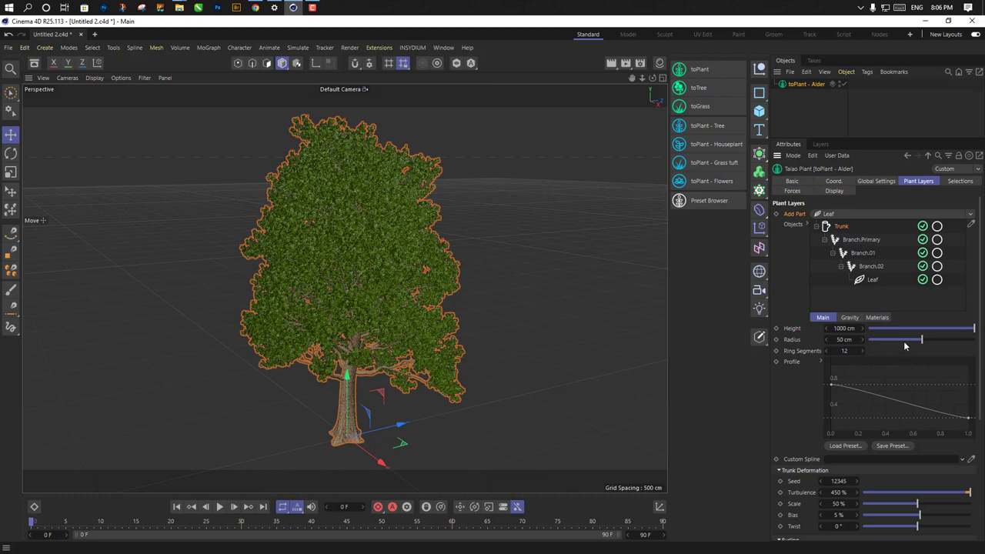
left_click(565, 292)
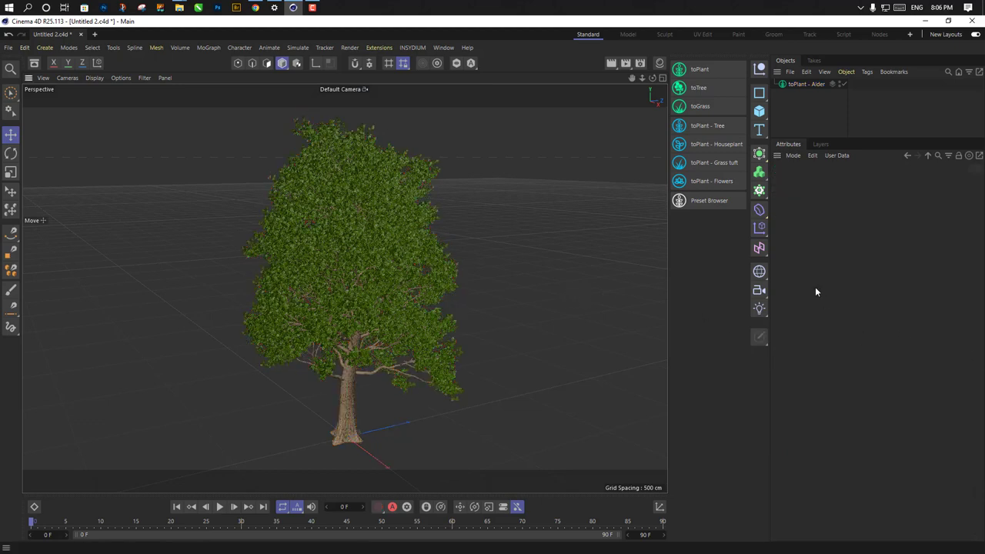
left_click(394, 249)
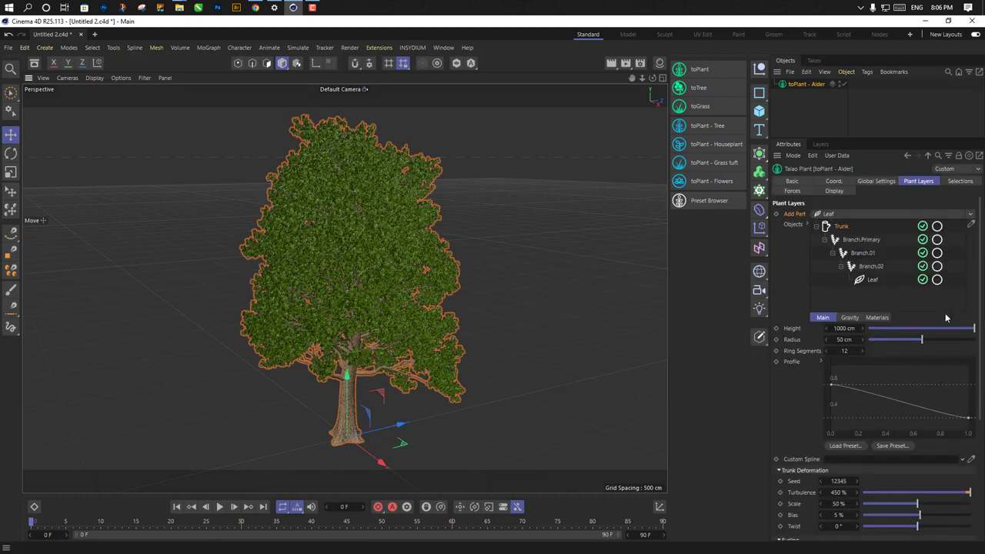
scroll(916, 479, "down", 4)
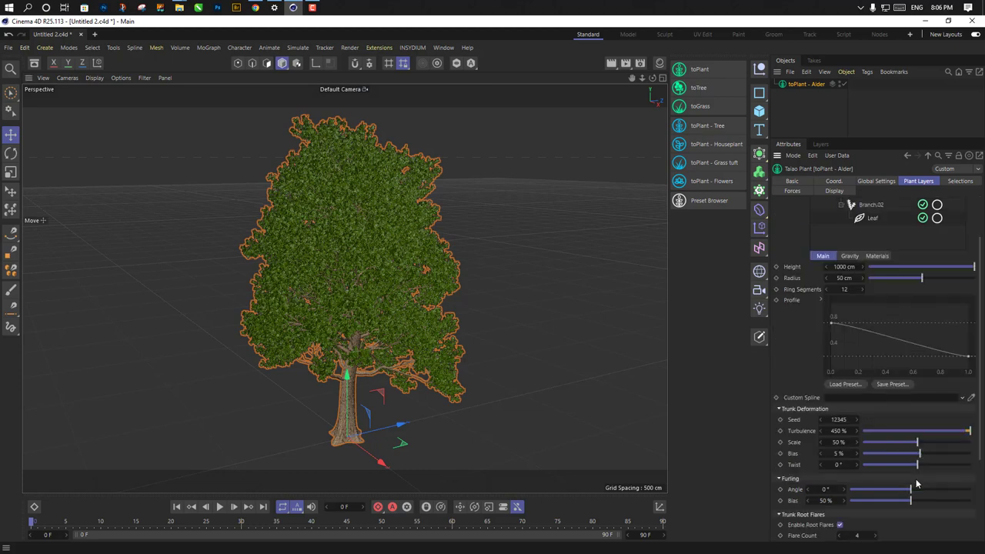
scroll(842, 300, "up", 2)
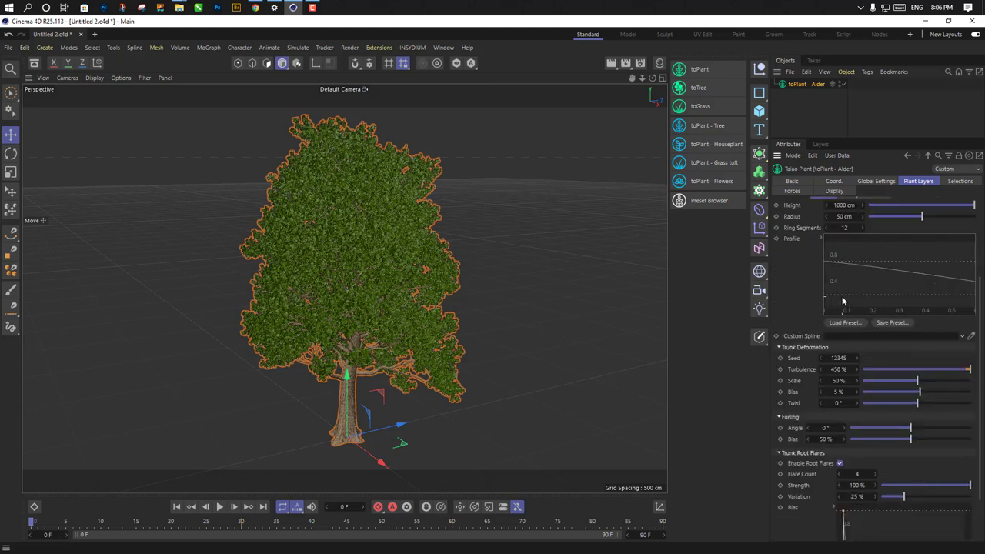
scroll(842, 300, "down", 3)
scroll(793, 297, "up", 4)
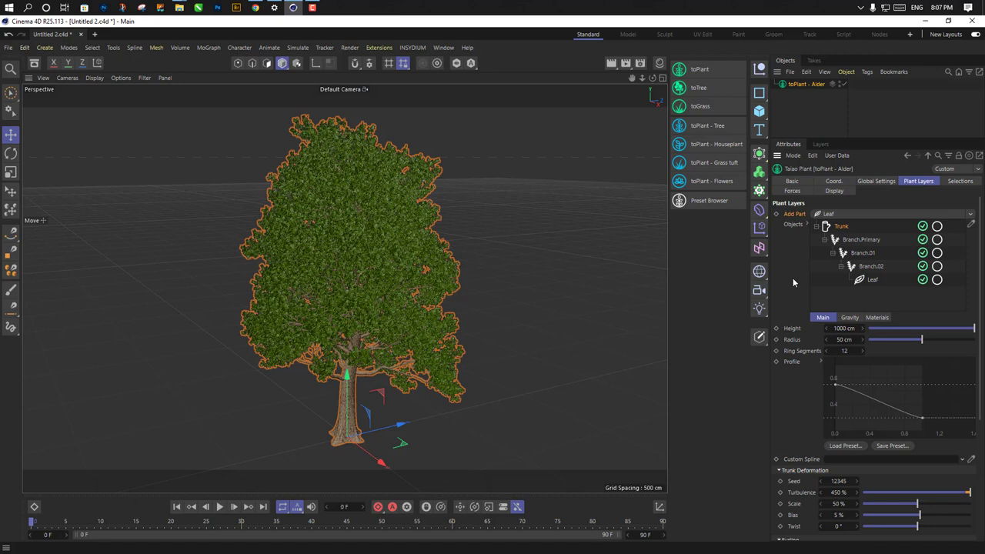
Try soloing the Alder's Branch.Primary and Branch.01 layers one after the other
left_click(937, 240)
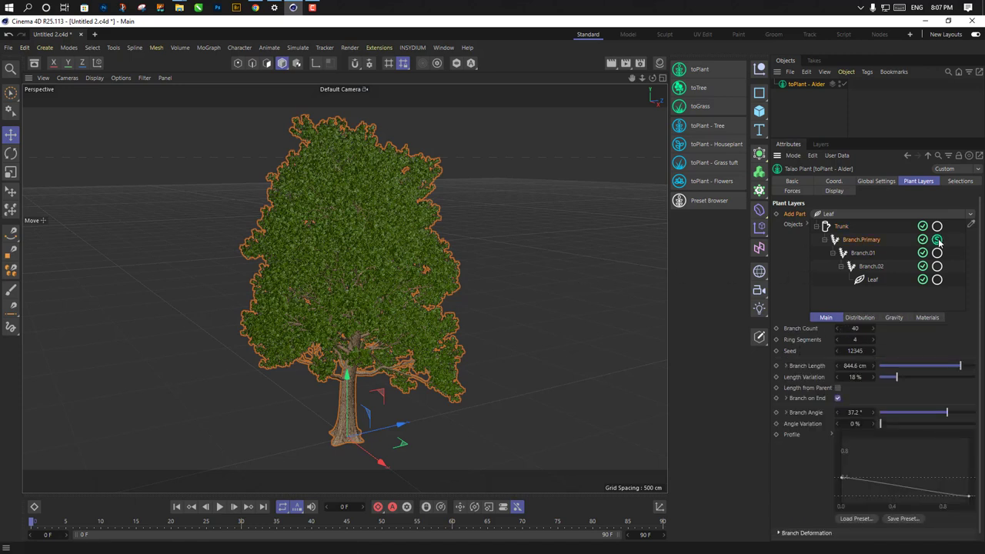
left_click(938, 240)
left_click(938, 253)
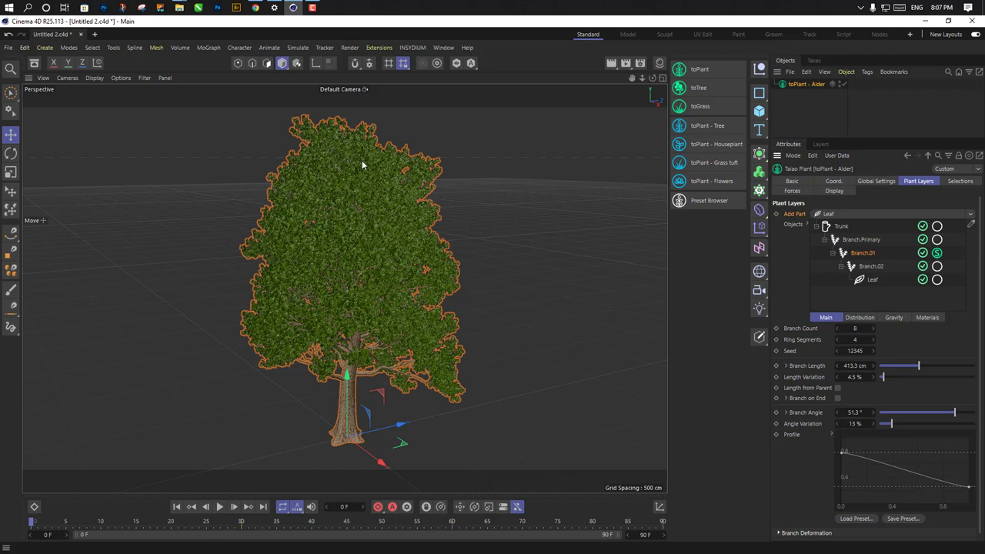
mouse_move(310, 7)
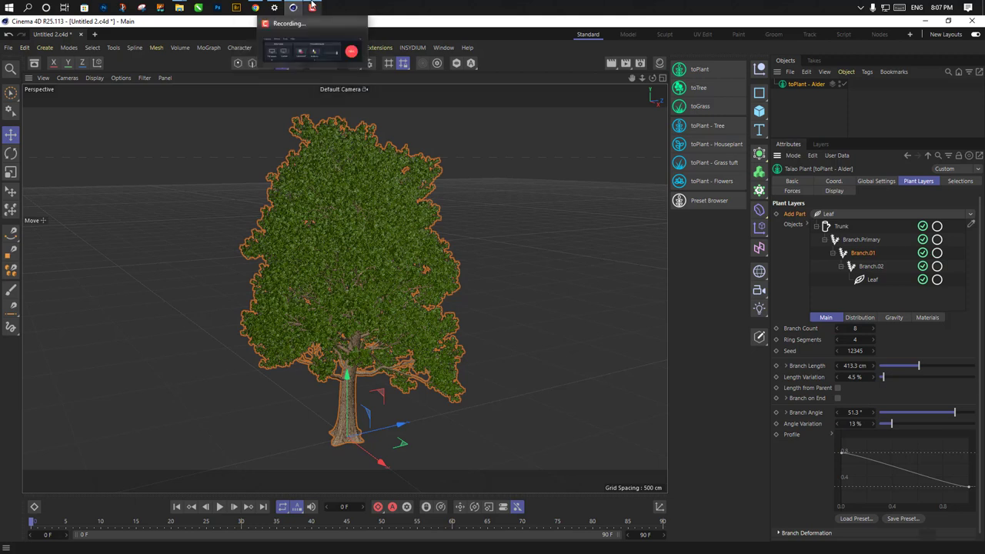
left_click(312, 7)
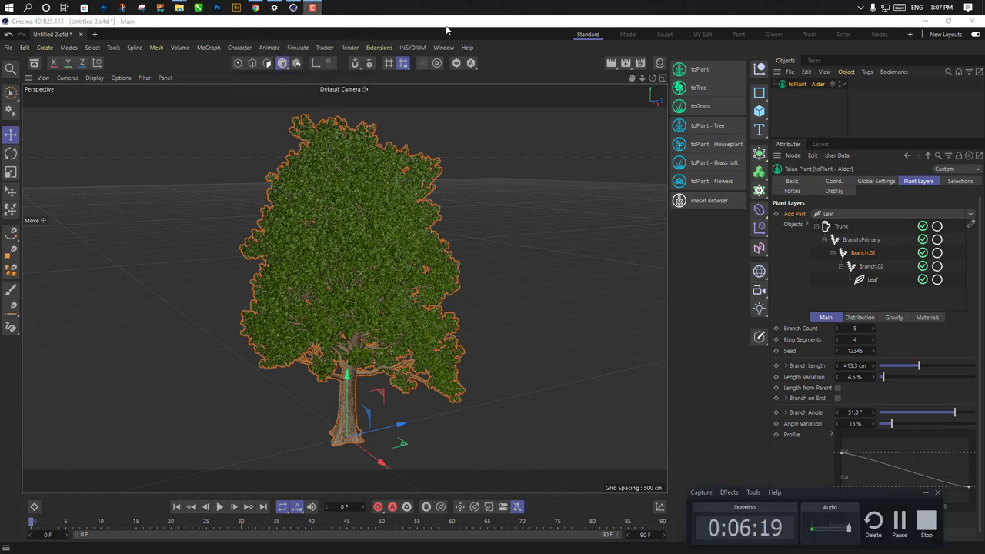